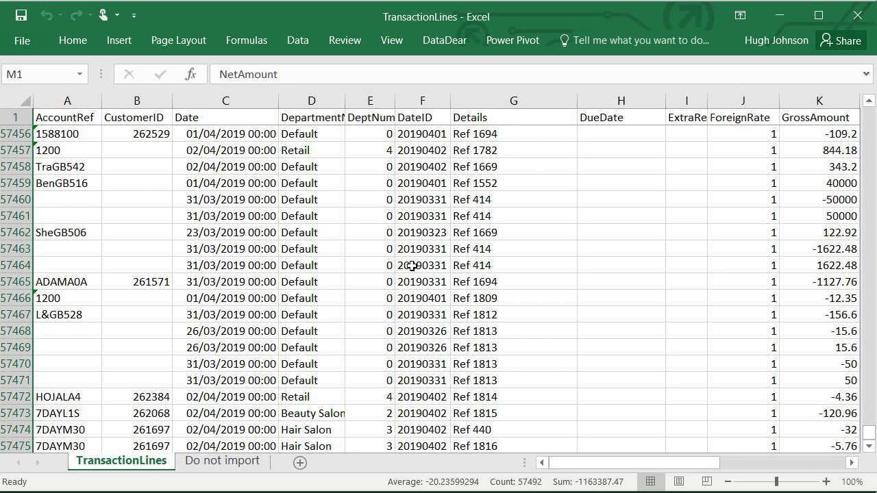
Review the TransactionLines sheet out to column M (NetAmount), then return to Power BI
drag(588, 468, 707, 464)
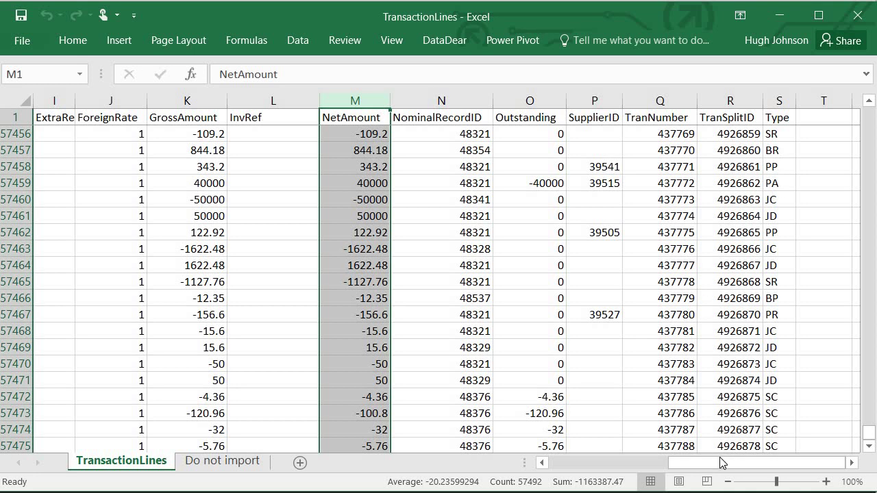
drag(719, 463, 582, 466)
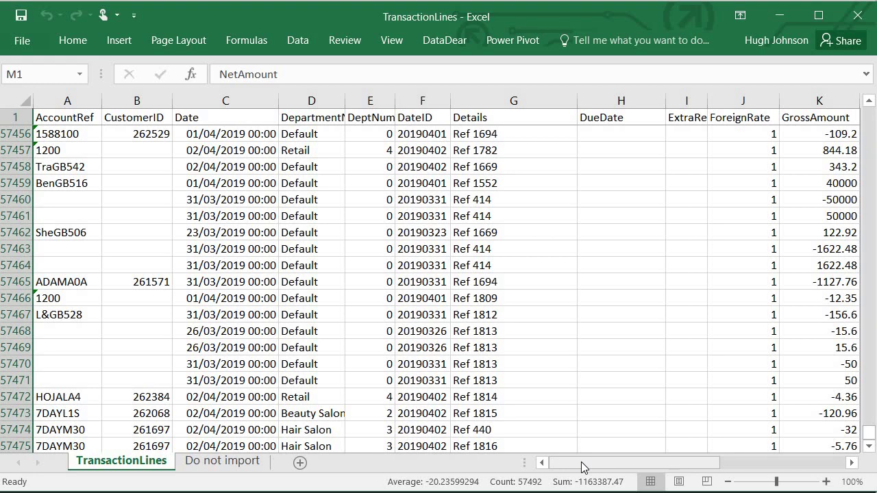
key(alt+Tab)
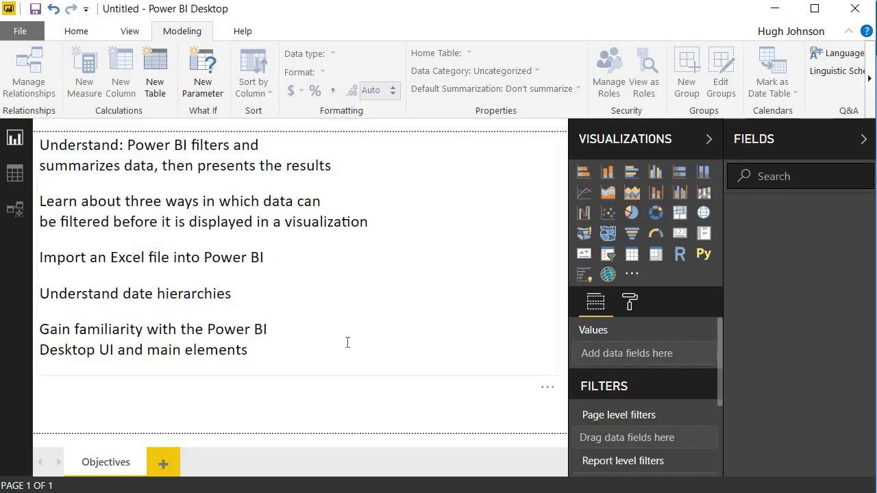
Add a new report page after Objectives and name it 'Invoiced Sales Report'
click(160, 425)
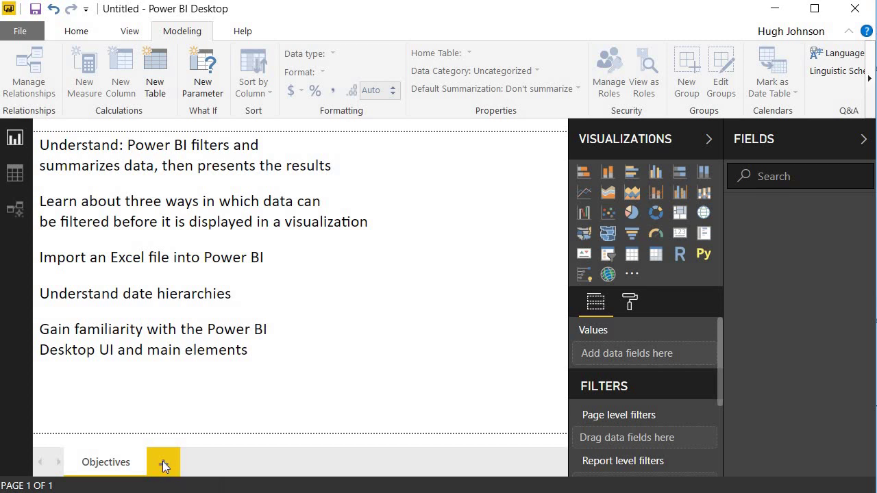
click(163, 466)
double_click(177, 463)
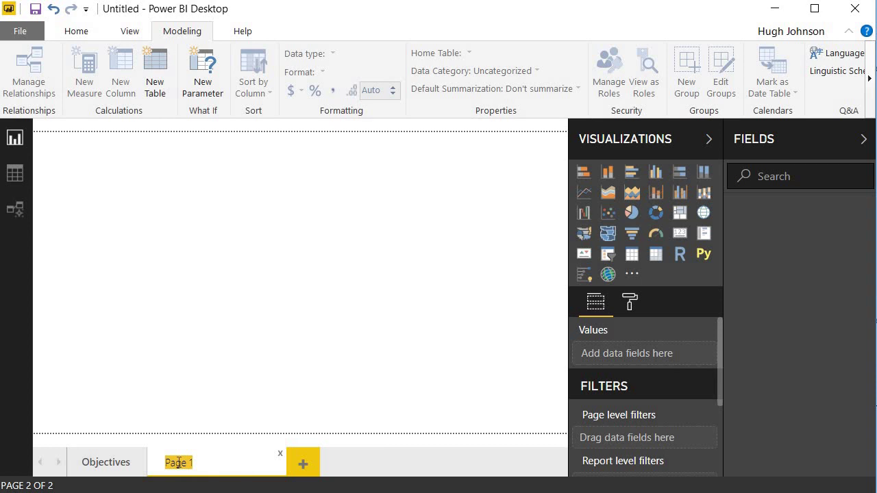
key(BackSpace)
text(Invoiced Sales Report)
key(Return)
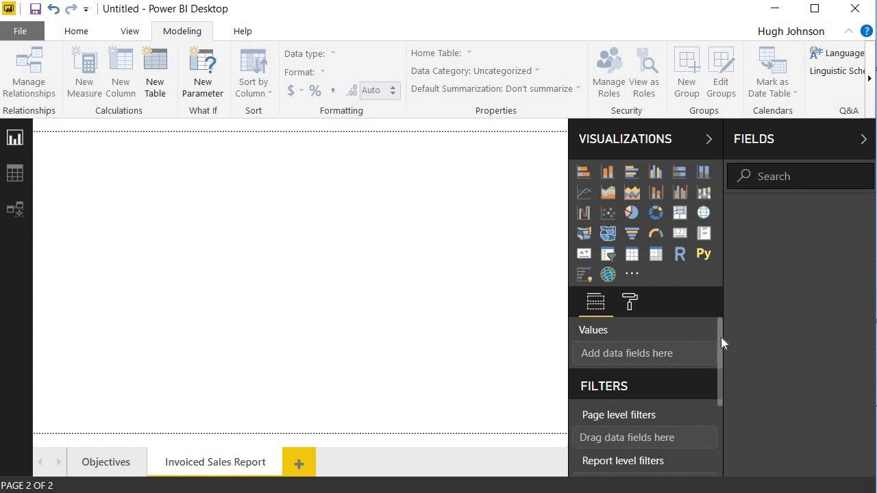
Scroll through the Visualizations pane and bring up the Home ribbon commands
mouse_move(720, 337)
mouse_down()
mouse_move(721, 353)
mouse_move(719, 339)
mouse_up()
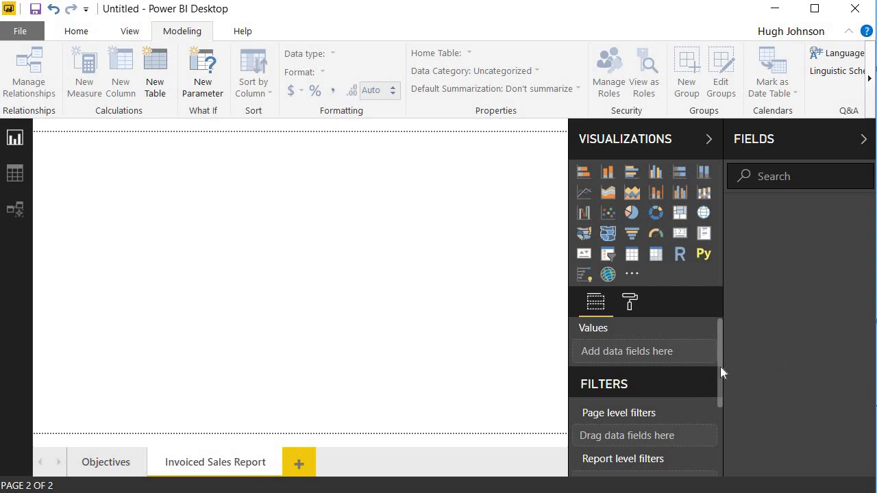
drag(719, 369, 718, 340)
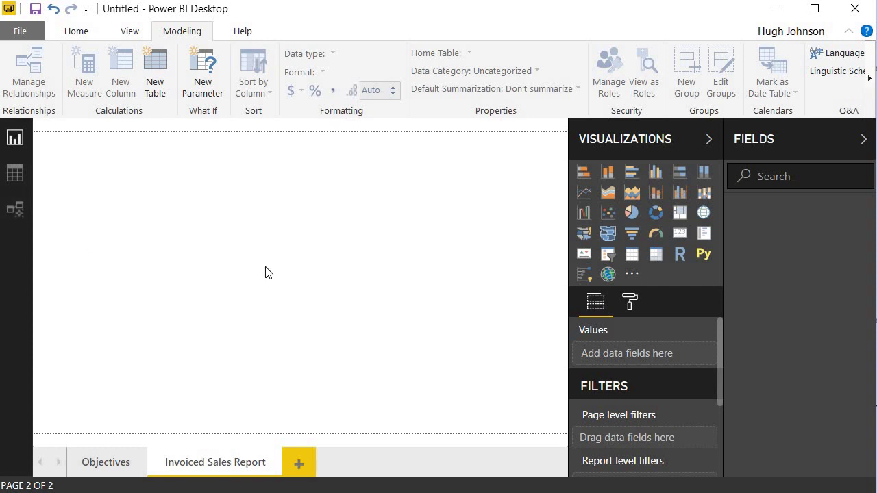
click(76, 31)
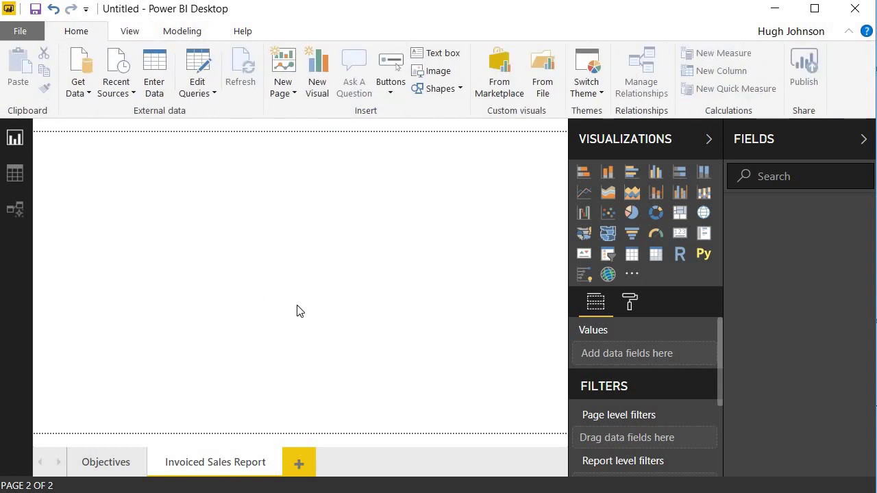
Import the TransactionLines sheet from the TransactionLines.xlsx Excel workbook
click(20, 31)
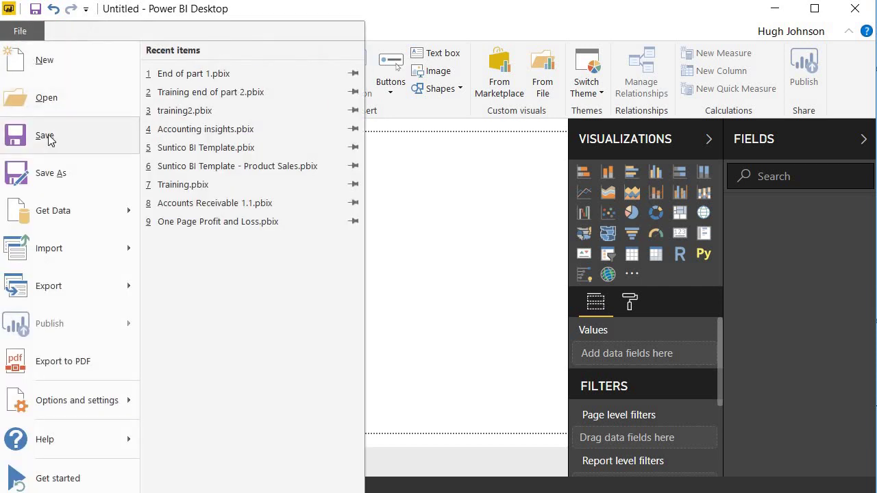
mouse_move(71, 217)
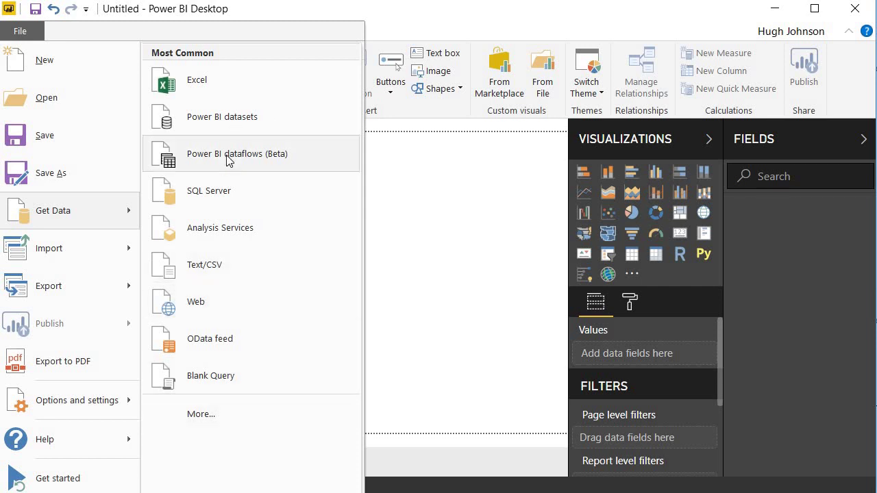
click(289, 88)
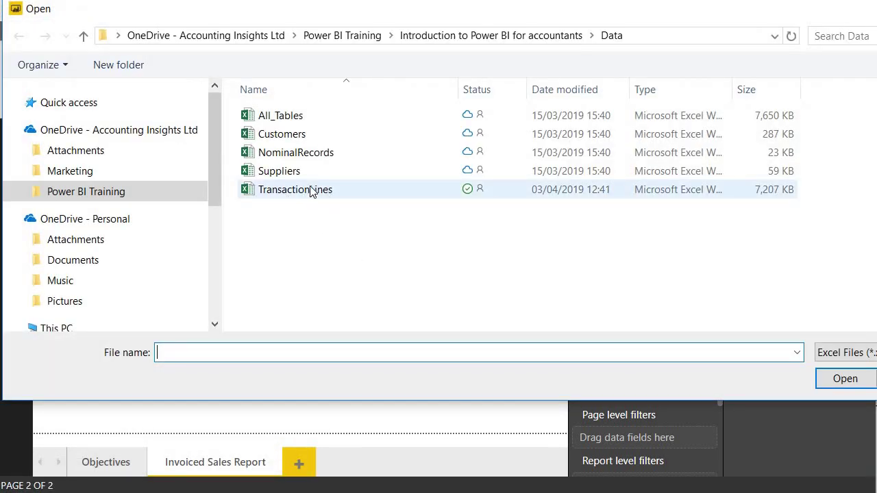
click(310, 192)
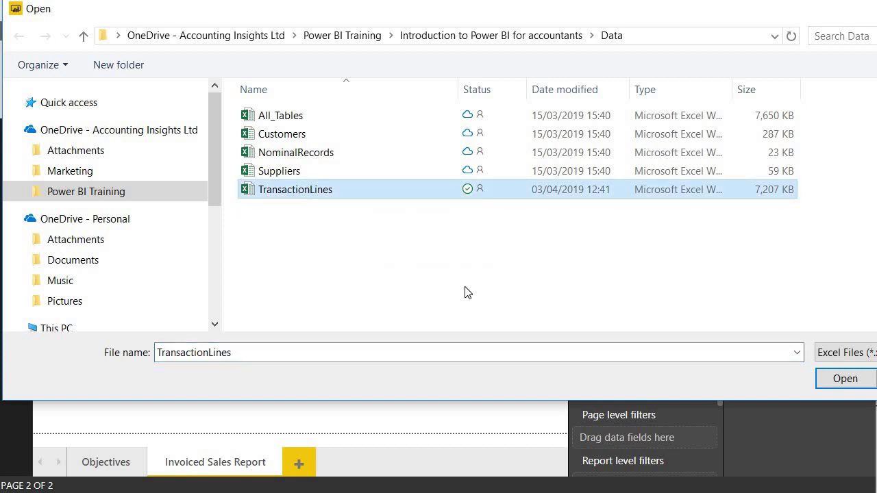
click(842, 381)
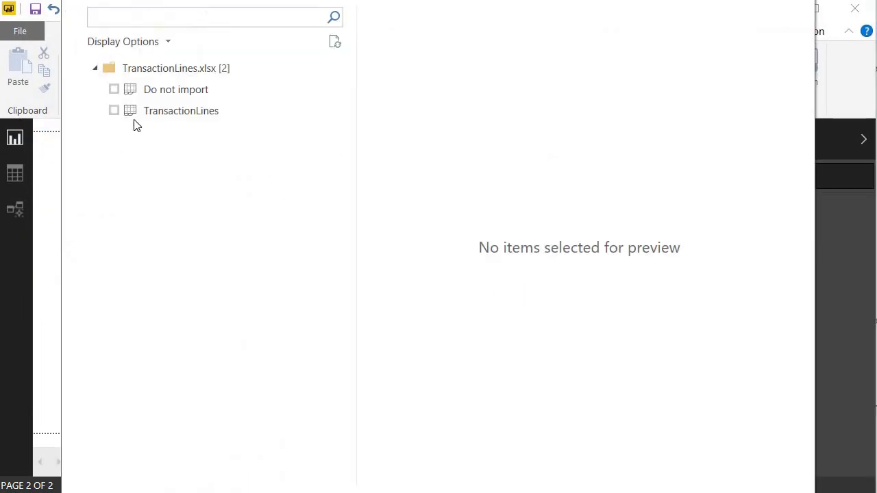
click(114, 111)
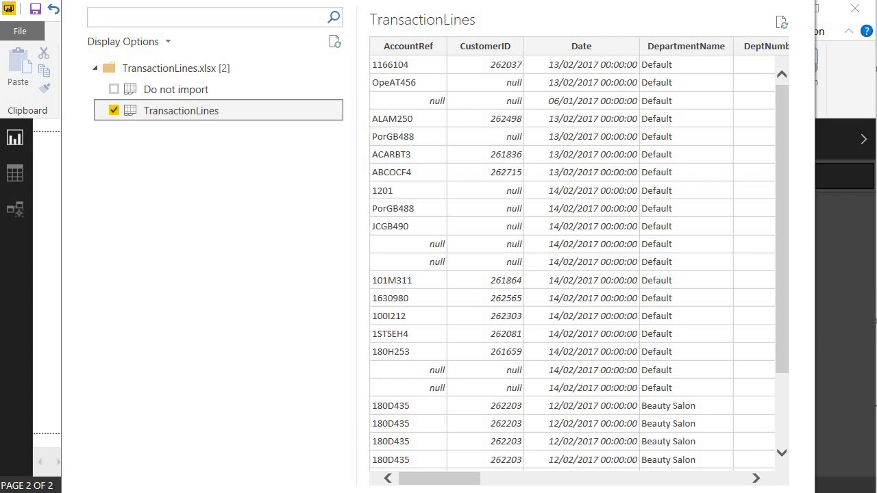
key(Escape)
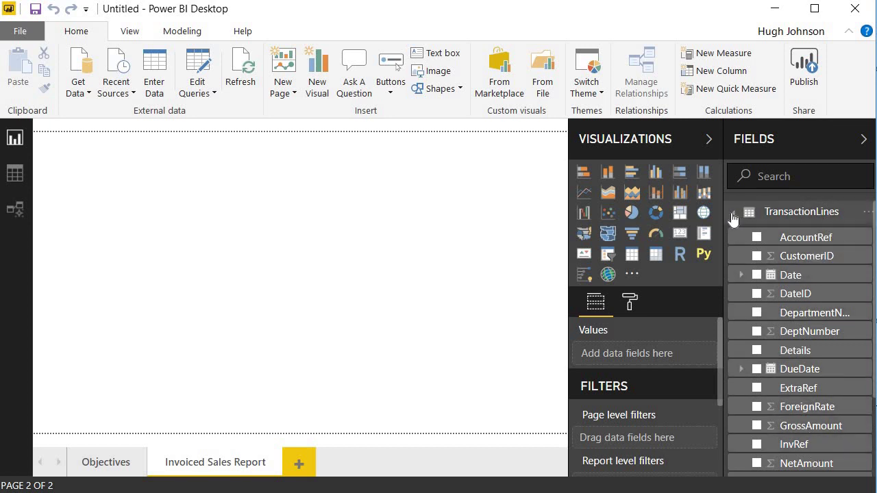
click(14, 174)
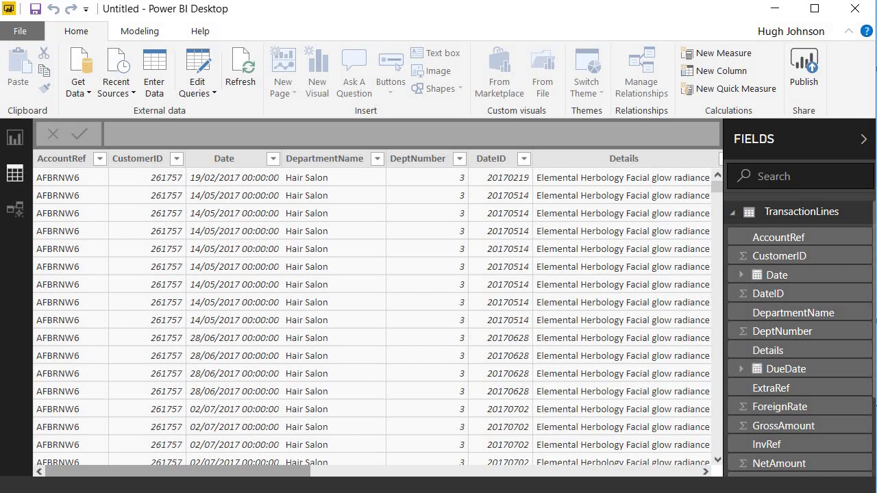
drag(248, 476, 250, 435)
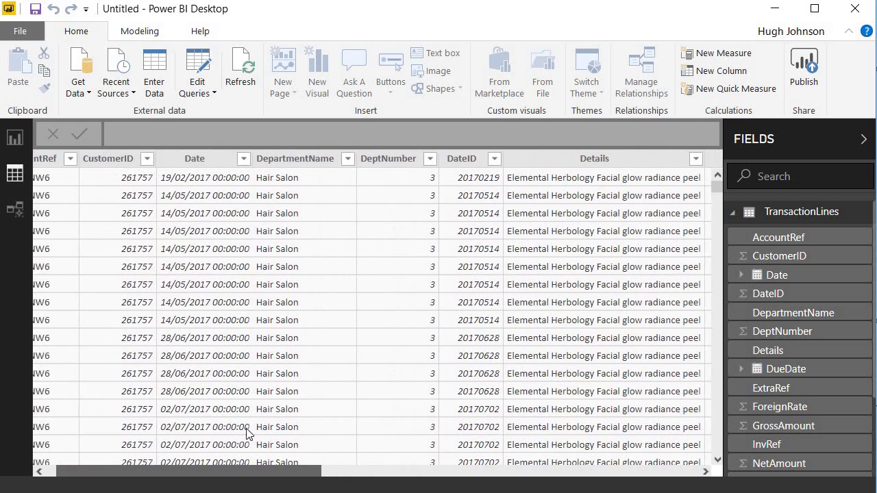
click(300, 160)
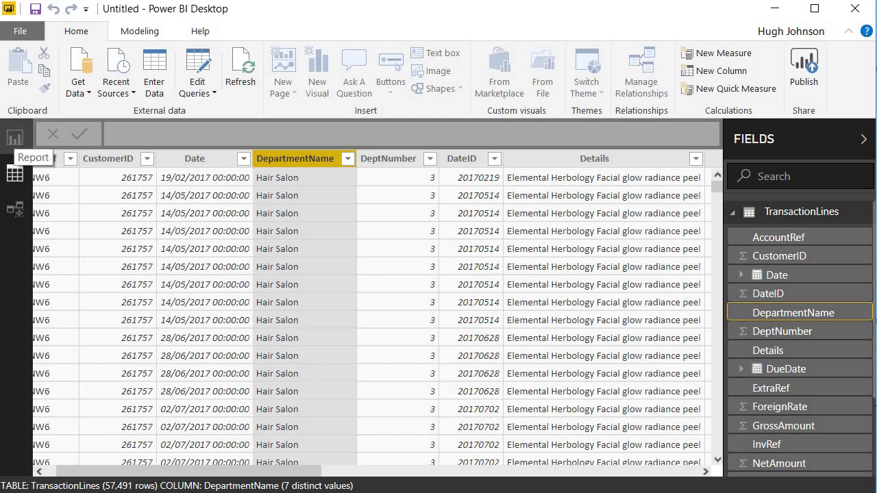
click(15, 139)
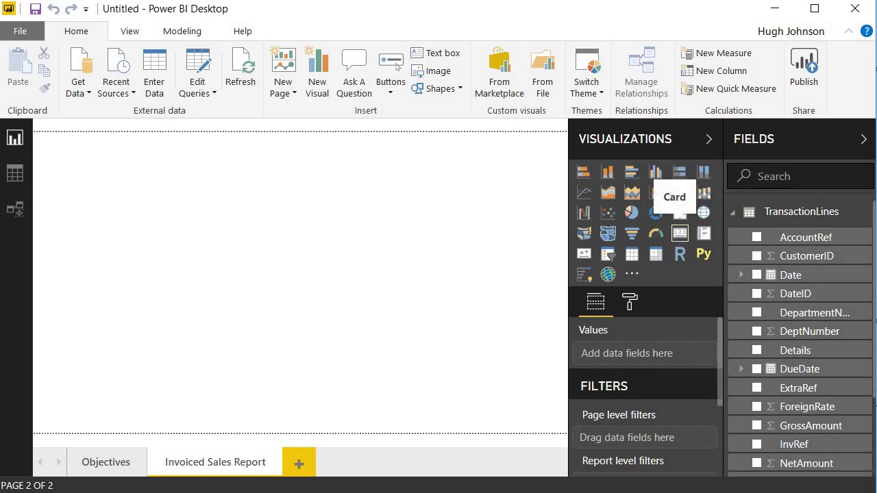
Add an empty card visual and position it at the page's top-left corner
click(681, 235)
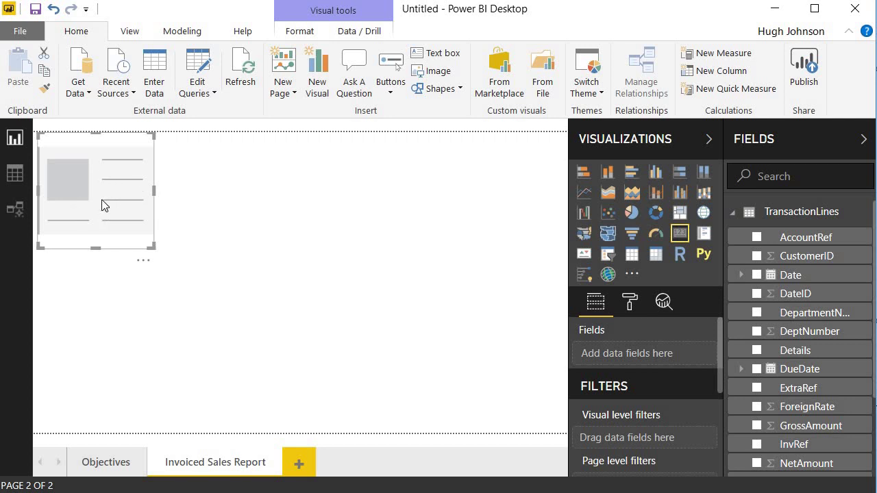
mouse_move(104, 206)
mouse_down()
mouse_move(277, 236)
mouse_move(128, 226)
mouse_move(98, 194)
mouse_up()
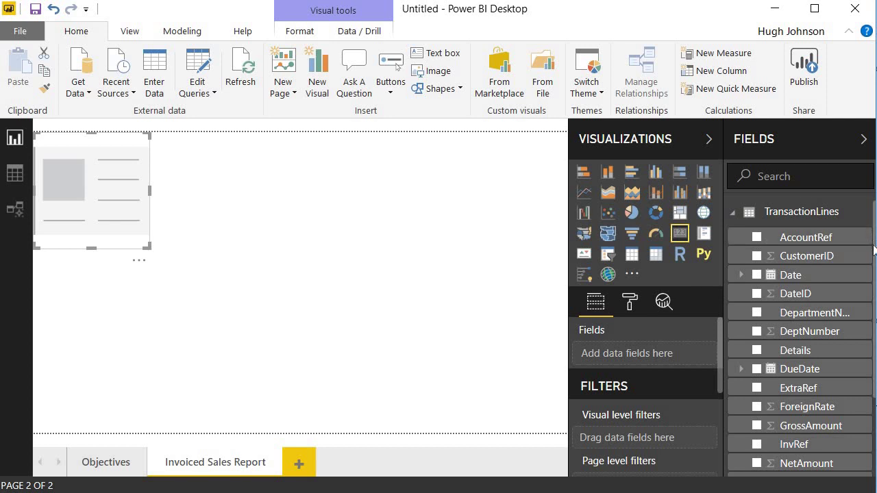
scroll(822, 328, down, 3)
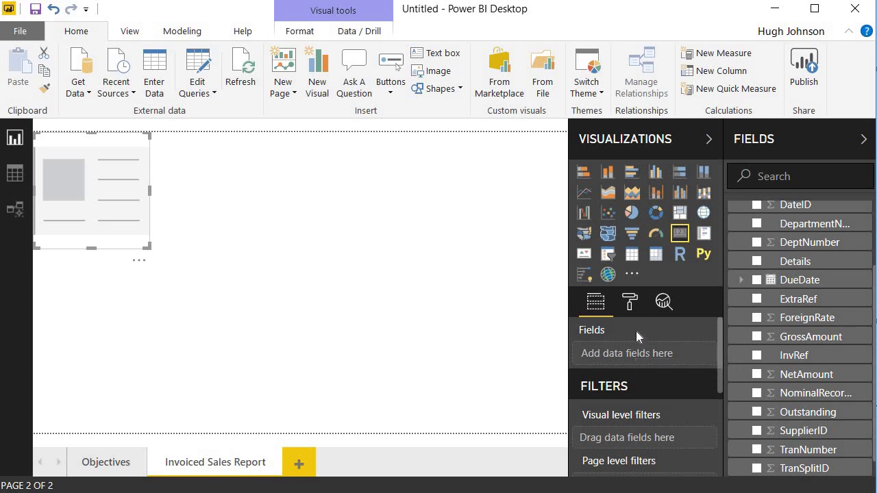
Put NetAmount in the card, try Average (-20.24), then revert to Sum (-1.16M)
drag(807, 374, 656, 358)
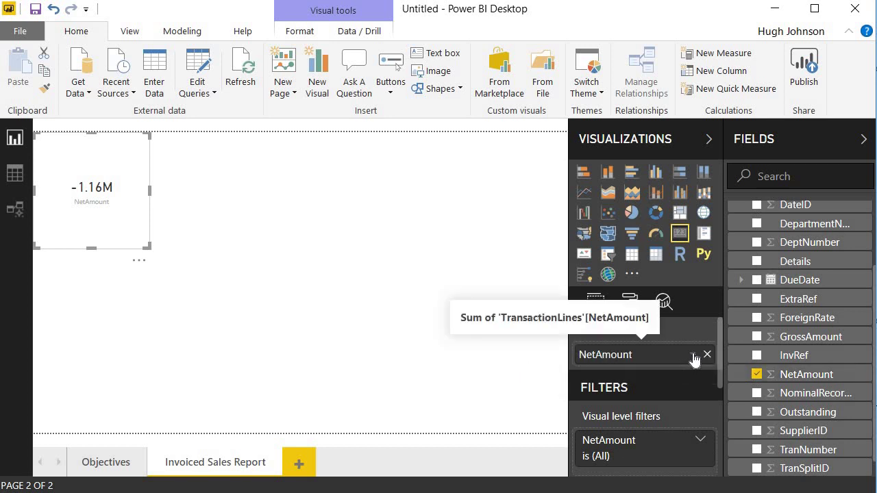
click(694, 355)
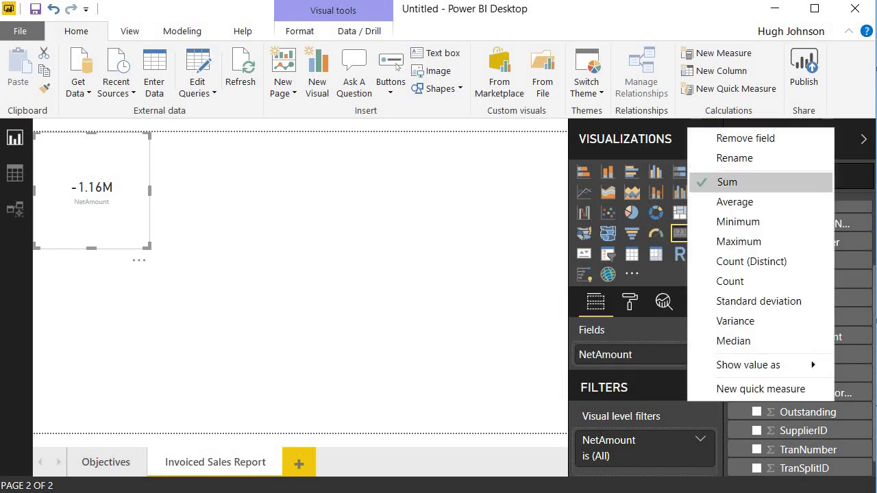
click(734, 202)
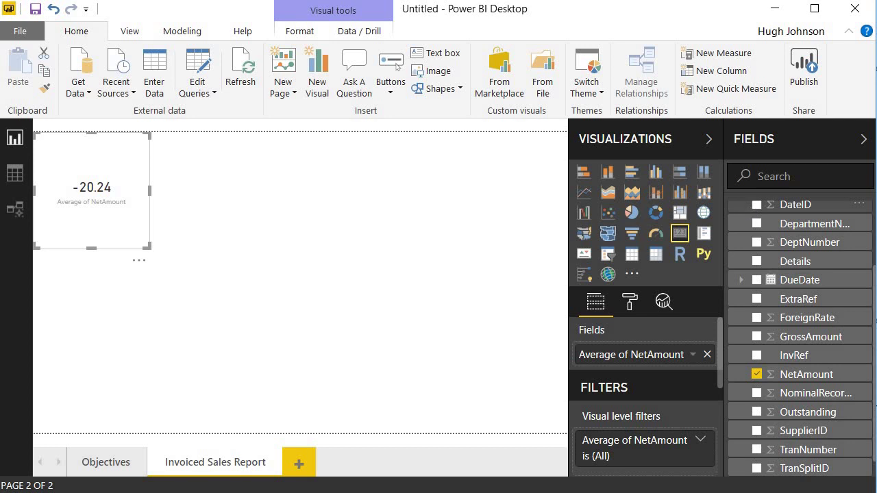
click(693, 355)
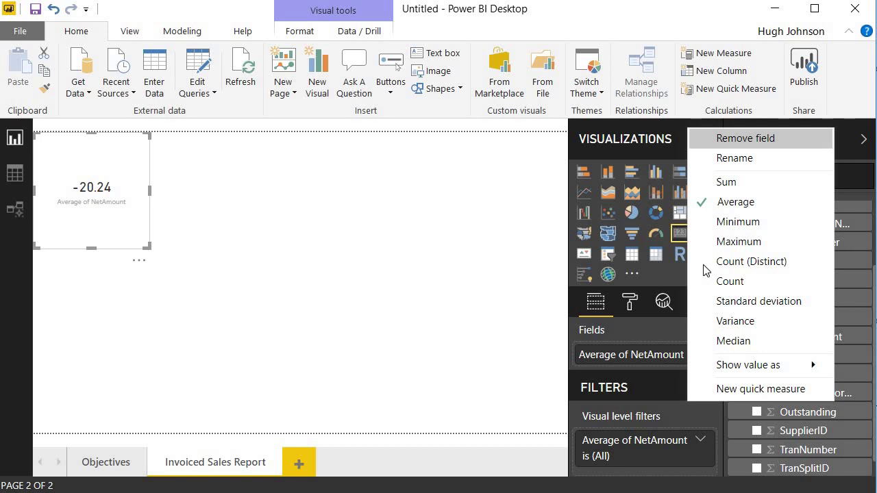
click(748, 183)
click(186, 31)
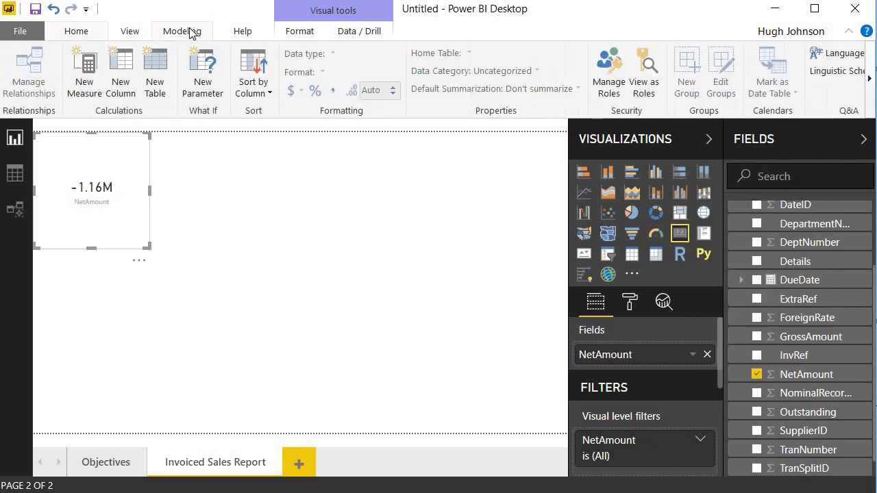
click(808, 375)
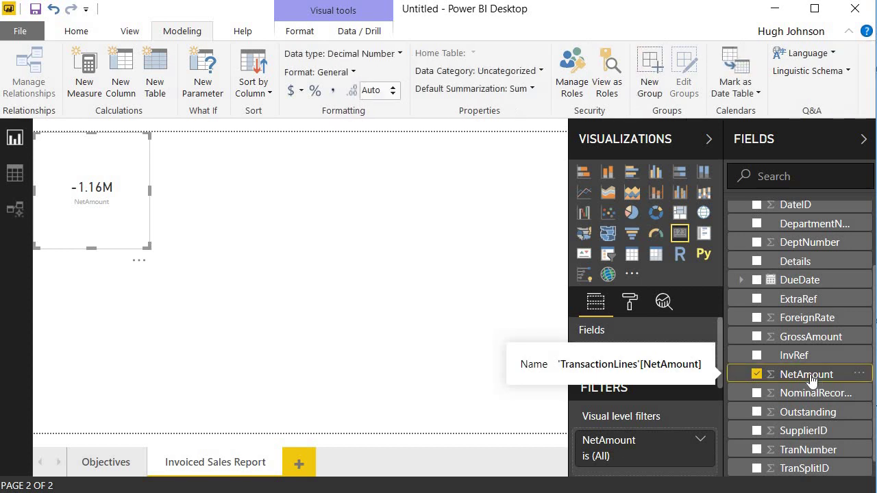
click(533, 90)
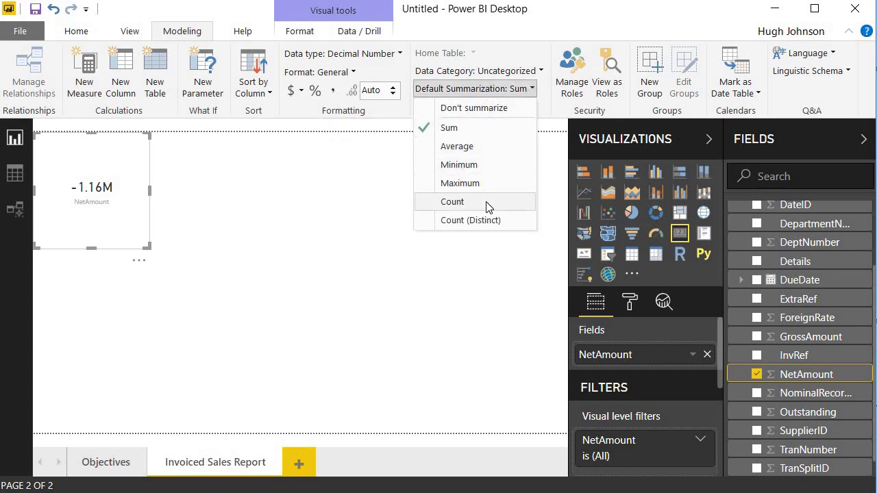
key(Escape)
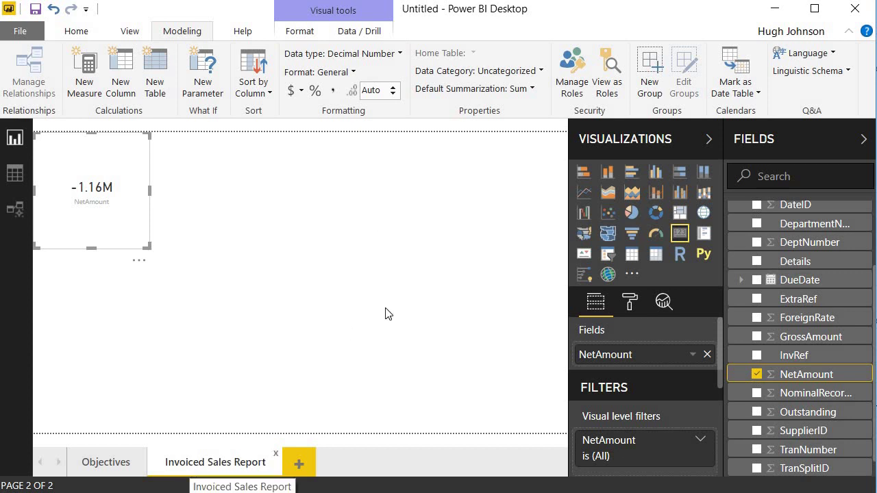
scroll(874, 388, down, 2)
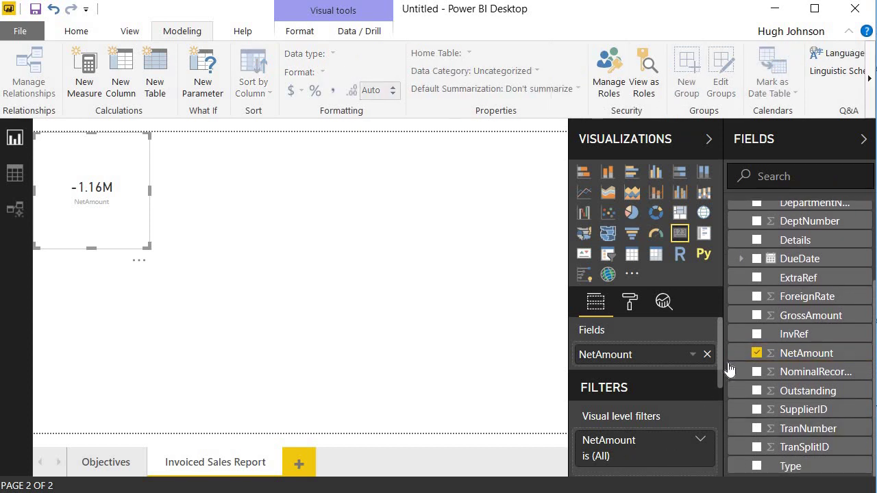
drag(721, 361, 722, 444)
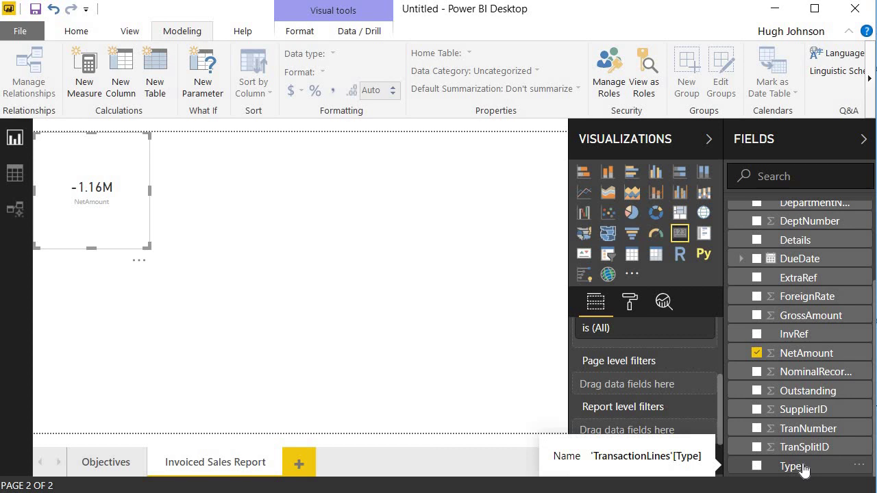
Add the Type field as a page-level filter
drag(803, 469, 639, 386)
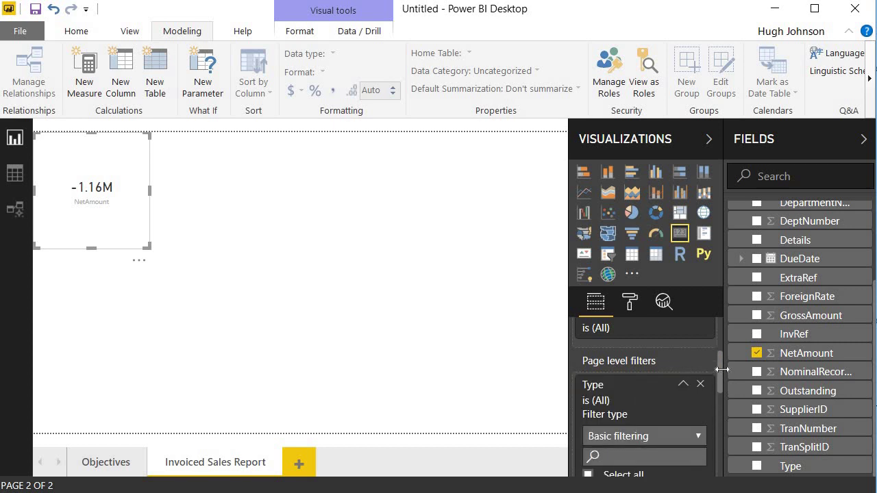
drag(720, 368, 721, 403)
scroll(721, 403, down, 1)
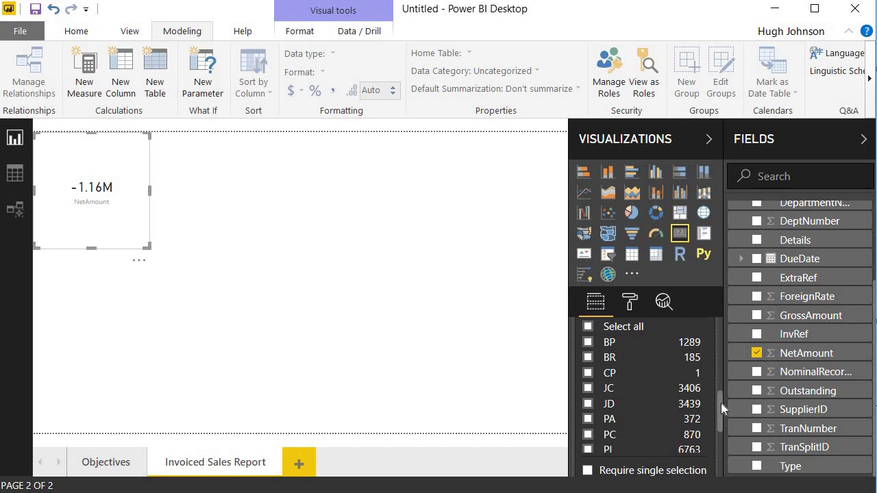
drag(702, 361, 703, 429)
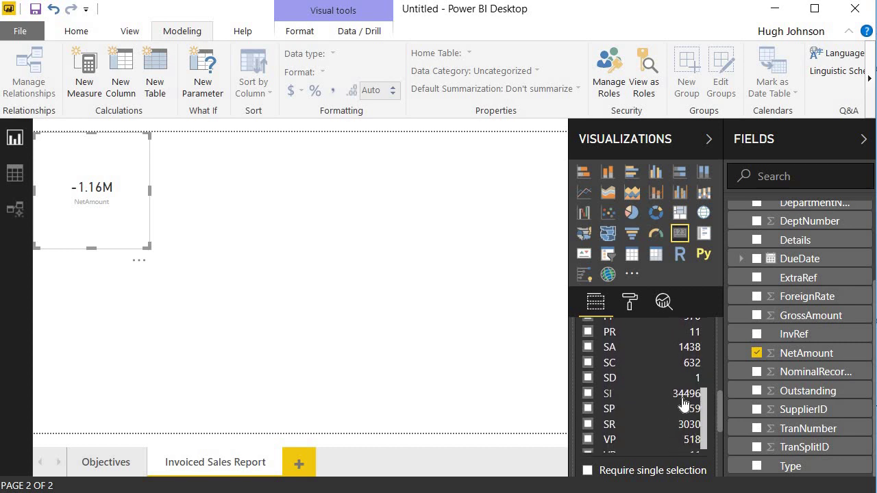
Limit Type to SI, SC and SD so the card shows 7.40M, and collapse the filter
click(587, 394)
click(588, 363)
click(587, 378)
drag(702, 401, 700, 329)
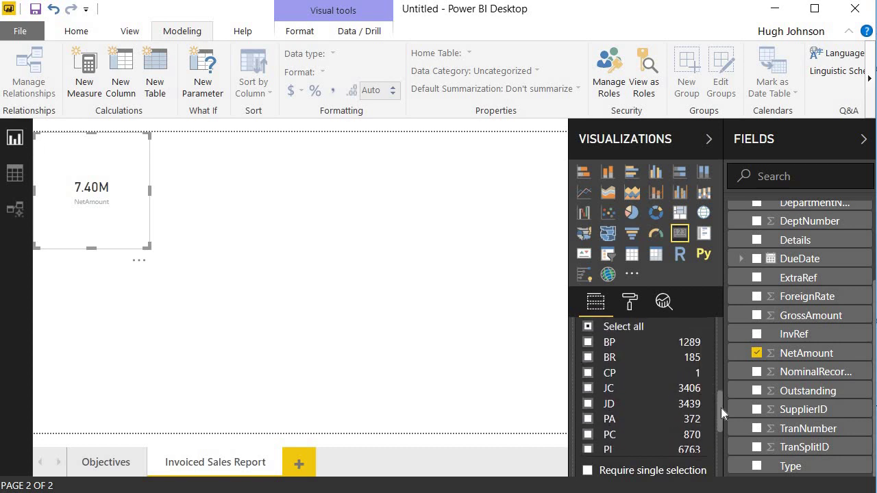
drag(721, 407, 718, 372)
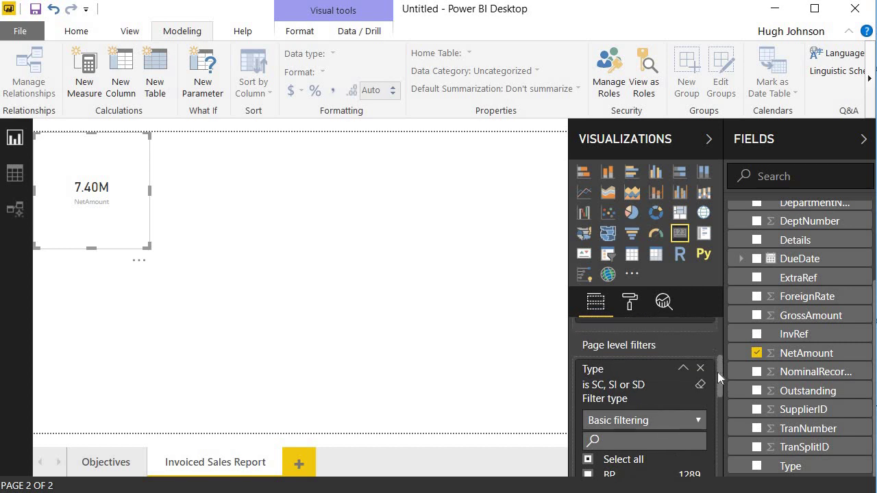
click(683, 371)
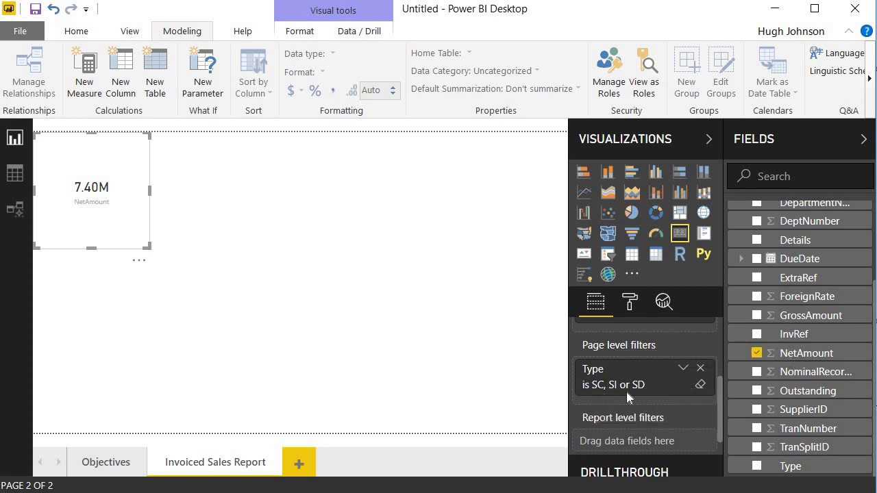
click(460, 370)
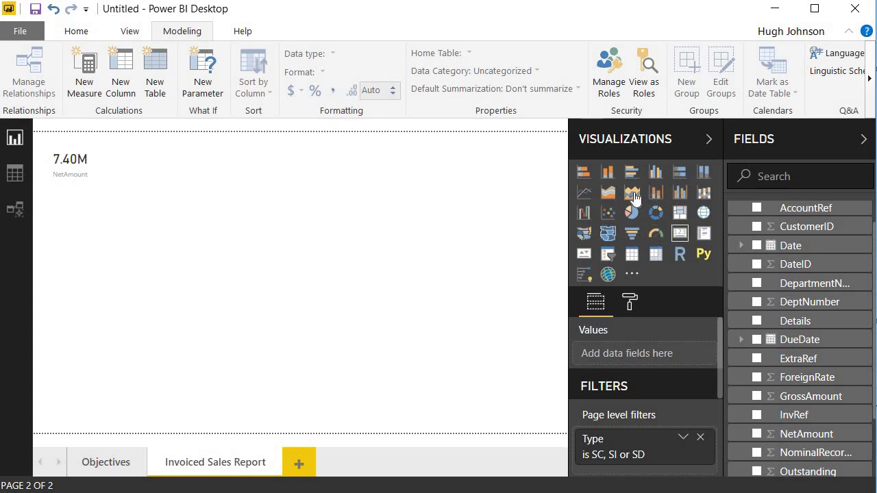
Add a slicer using Date Hierarchy's Year and place it right of the NetAmount card
click(608, 257)
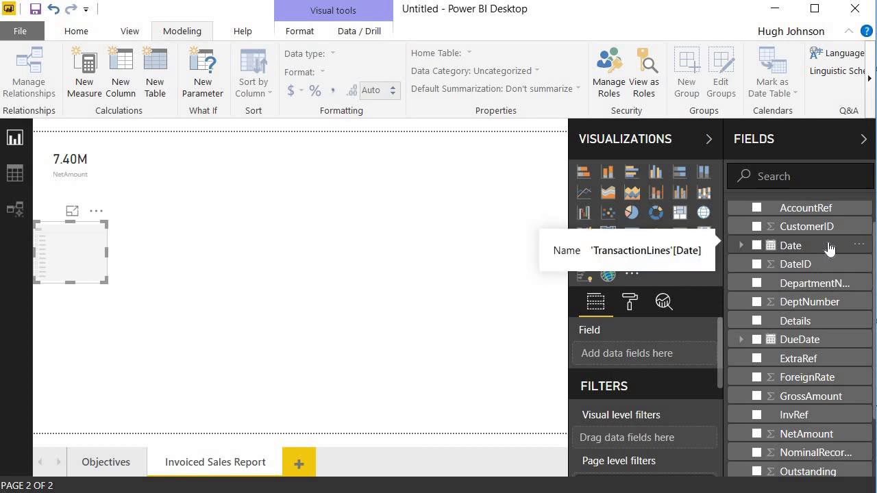
click(829, 246)
click(747, 264)
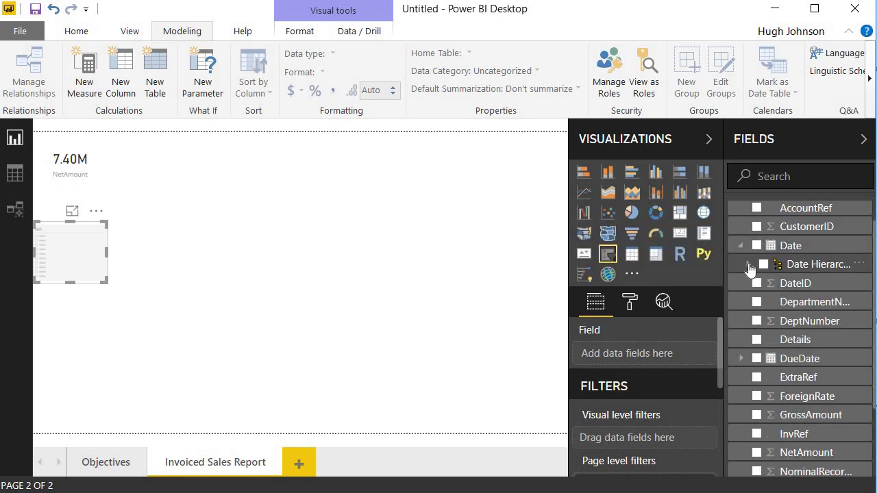
click(740, 246)
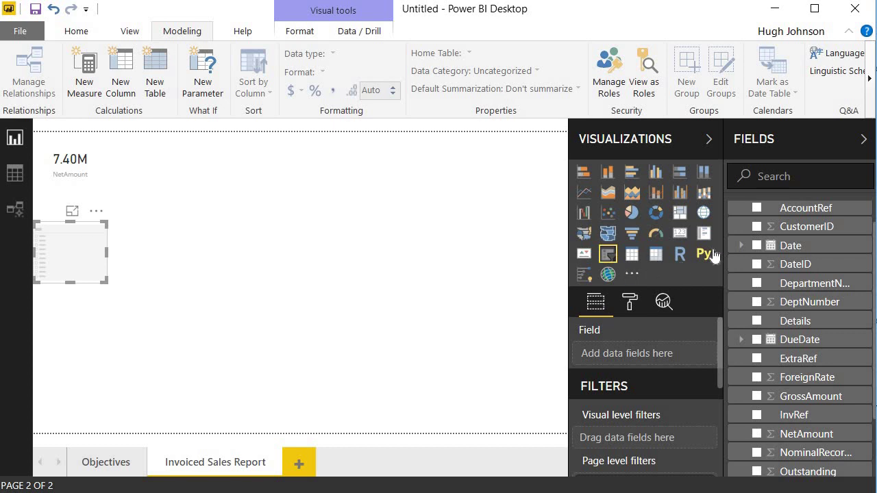
click(741, 246)
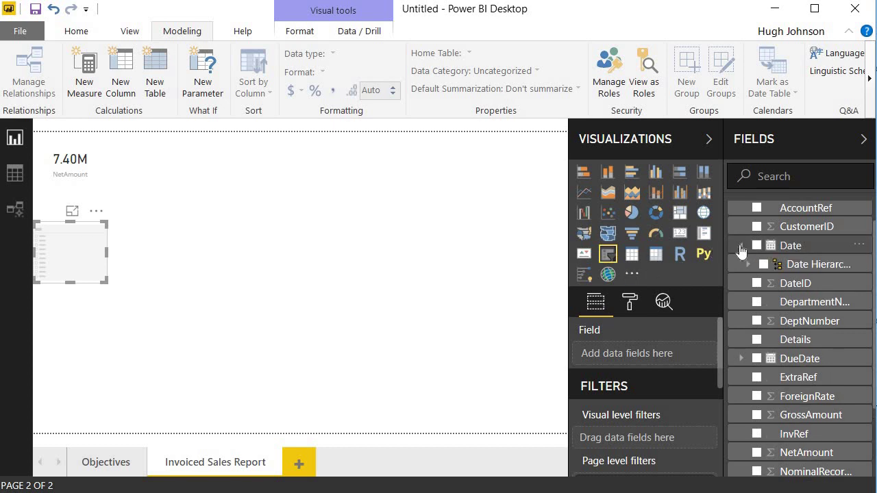
click(747, 264)
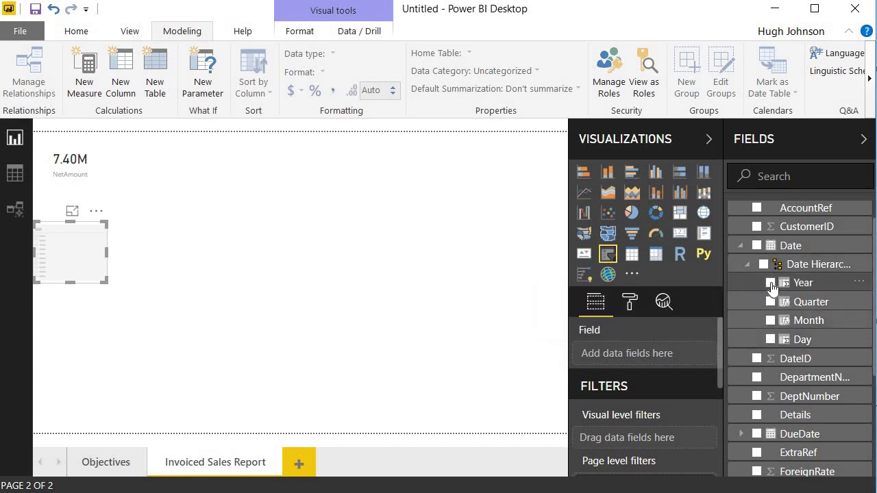
drag(771, 291, 636, 356)
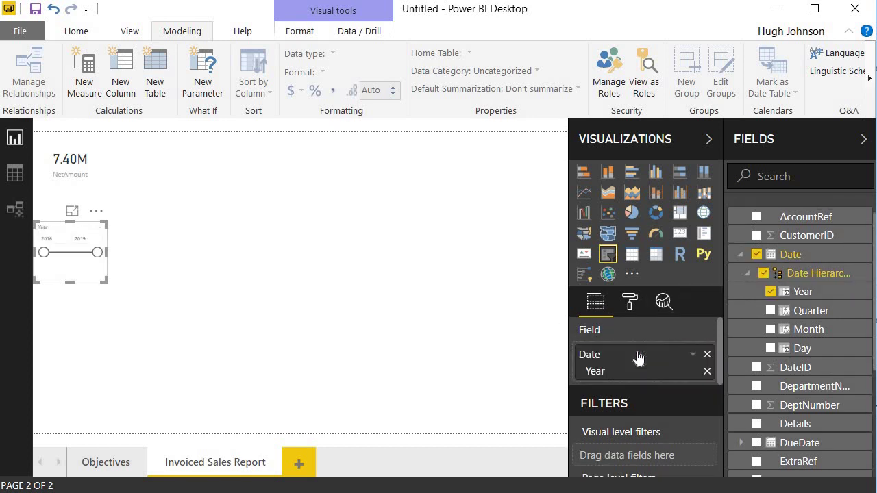
drag(76, 227, 298, 206)
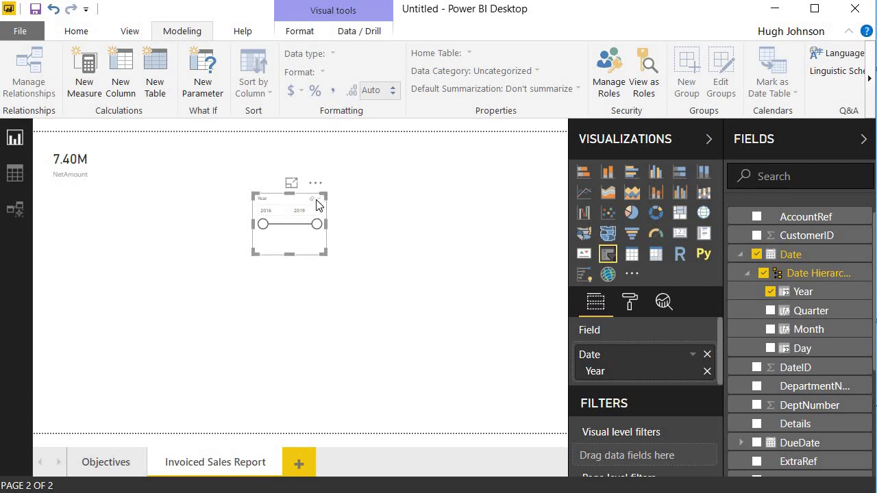
click(316, 200)
Make the Year slicer a checkbox list and select 2018, so the card reads 3.78M
click(349, 213)
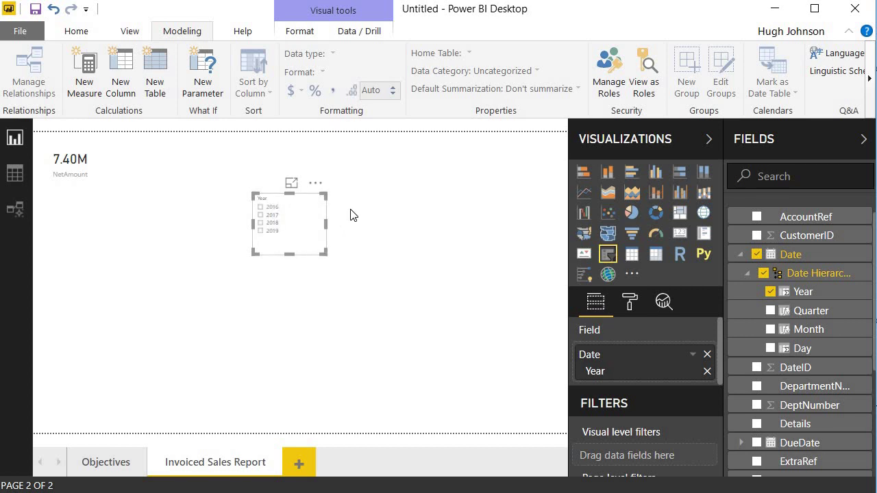
click(284, 221)
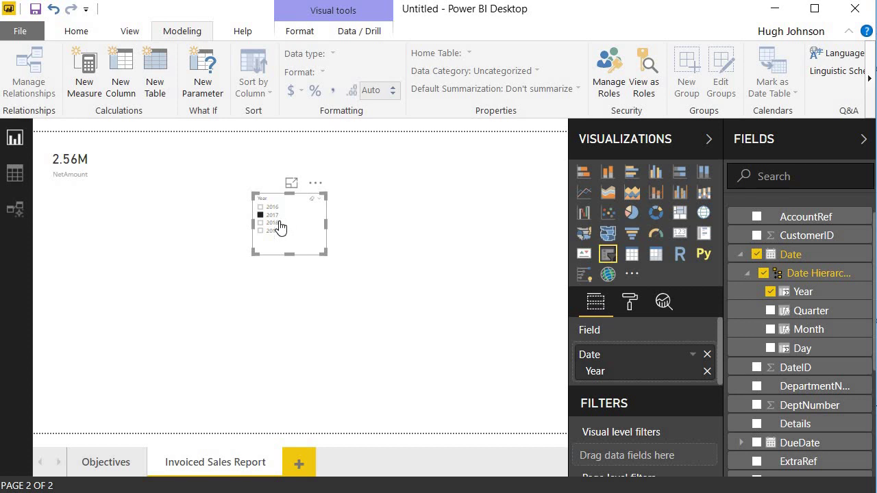
click(279, 226)
Set the Year slicer's General orientation to Horizontal so years show as tiles
click(628, 303)
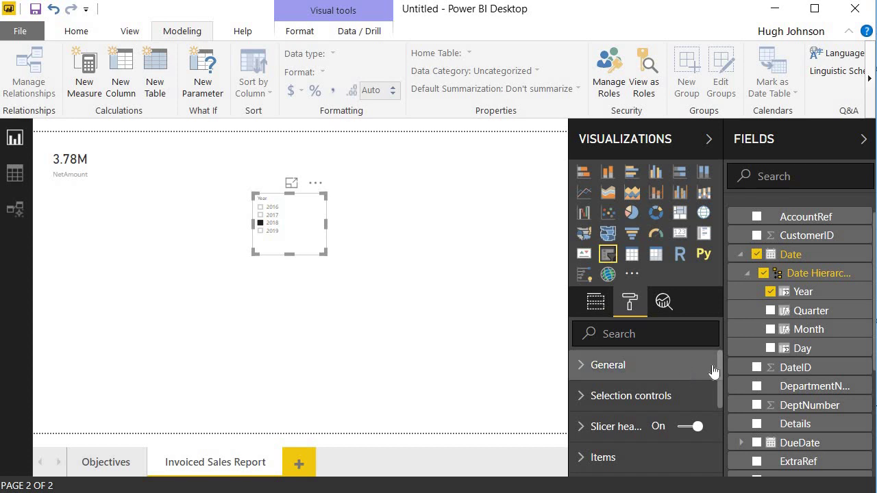
scroll(718, 366, down, 1)
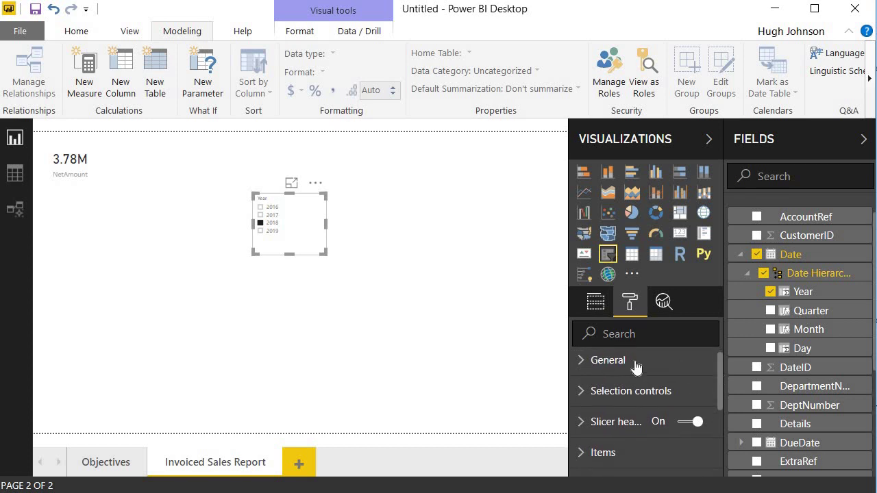
click(581, 361)
scroll(720, 357, down, 3)
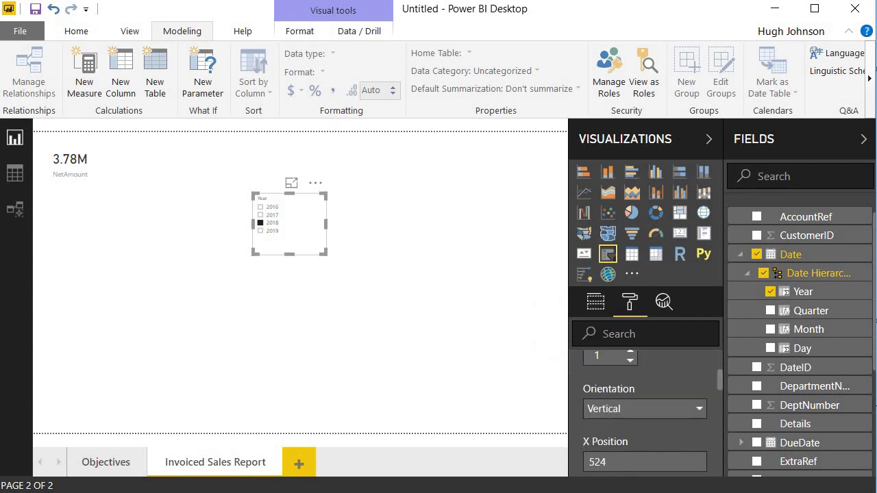
click(699, 410)
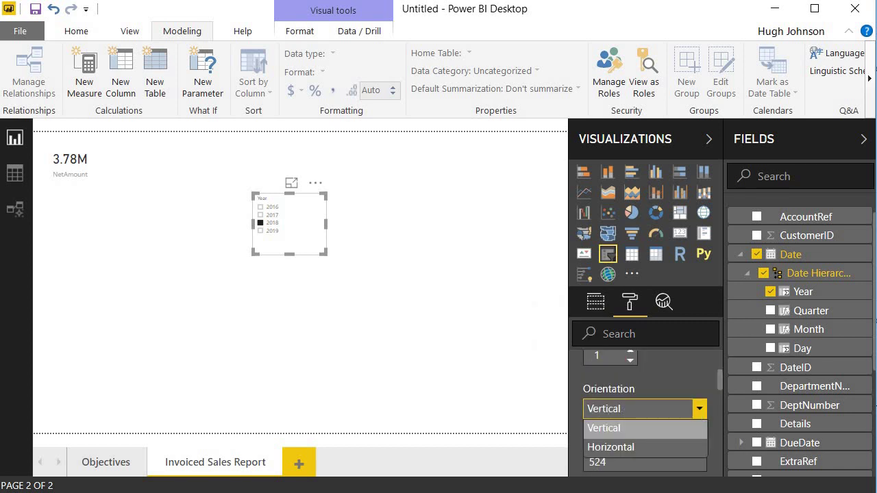
click(680, 447)
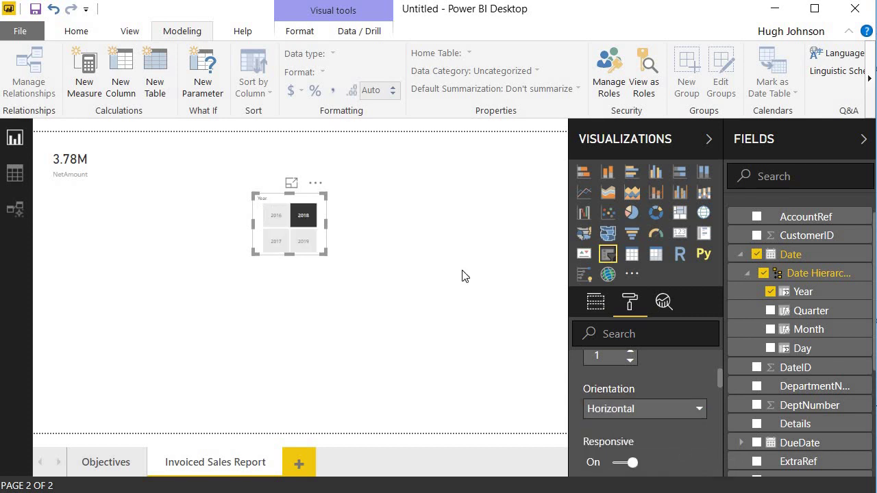
Resize the Year slicer into a narrow column and move it to the page's top-right corner
drag(289, 255, 292, 279)
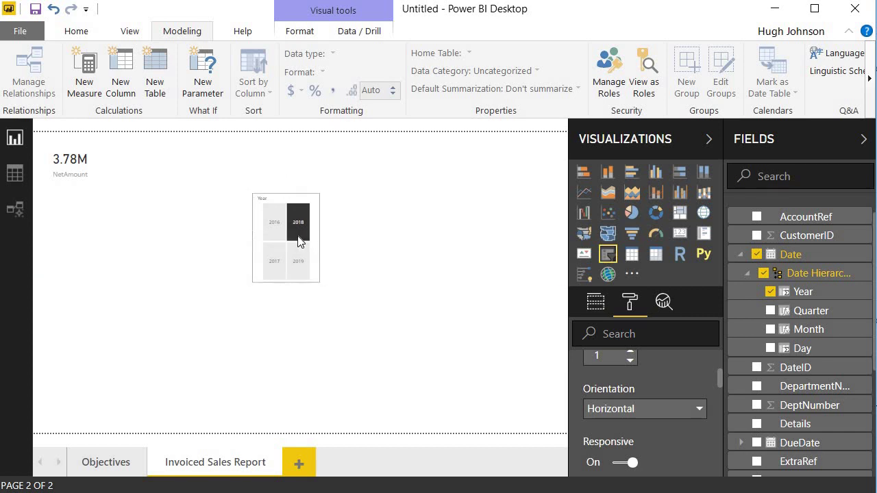
drag(295, 240, 293, 239)
mouse_move(271, 282)
mouse_down()
mouse_move(272, 273)
mouse_move(273, 282)
mouse_up()
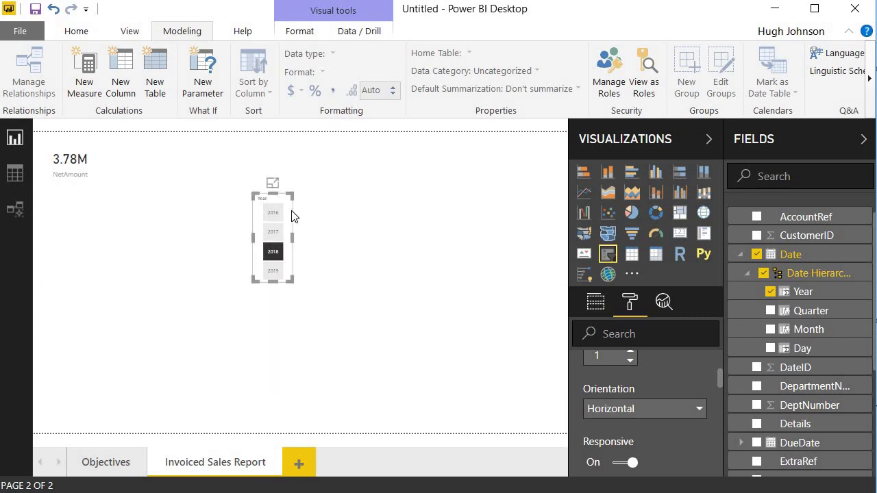
drag(287, 209, 568, 147)
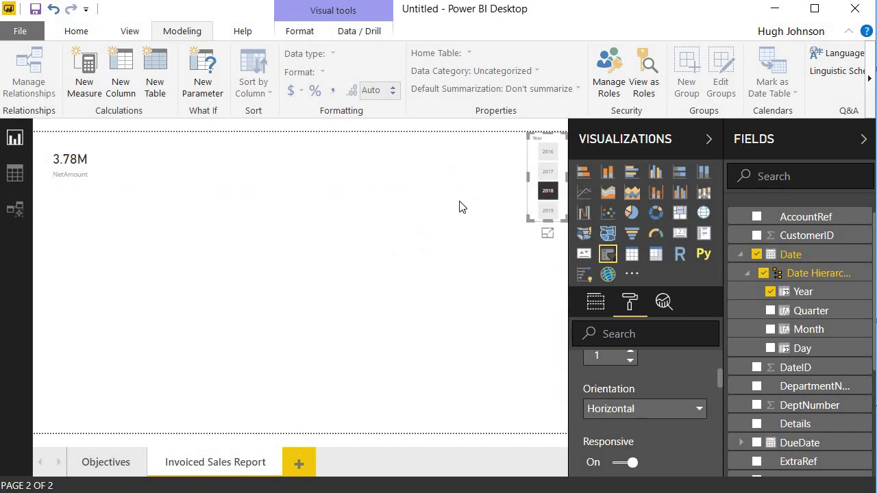
click(461, 207)
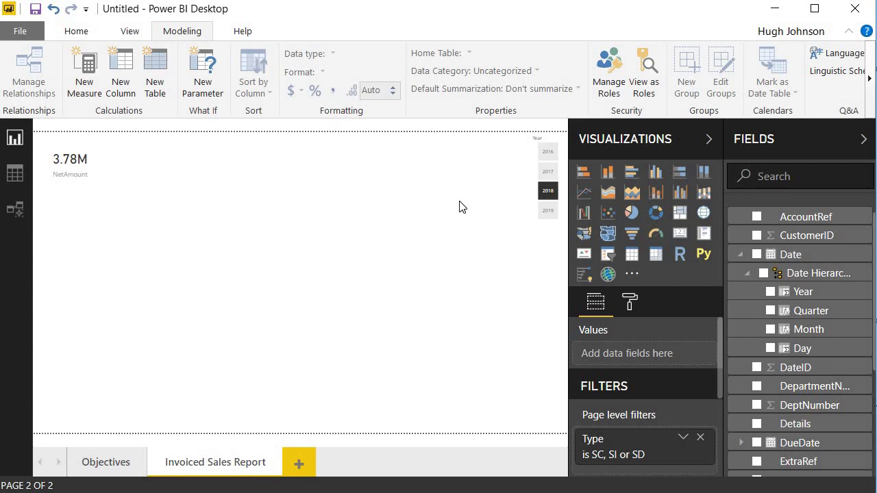
click(548, 171)
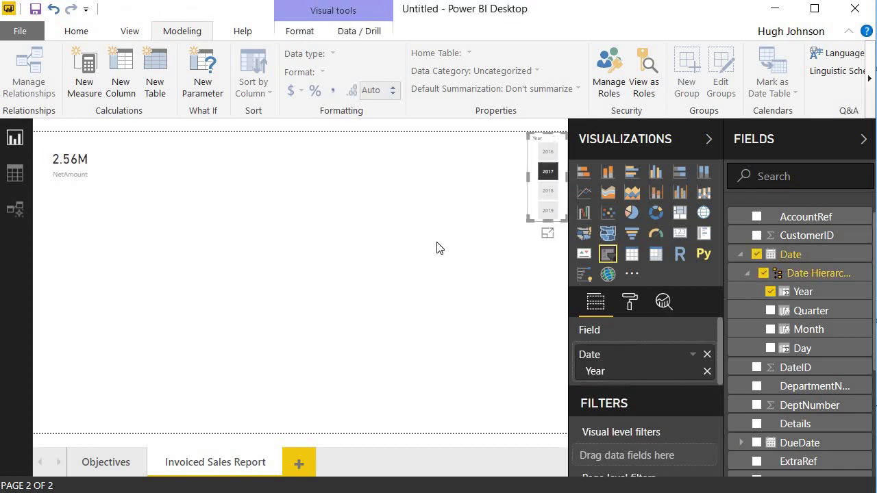
click(553, 190)
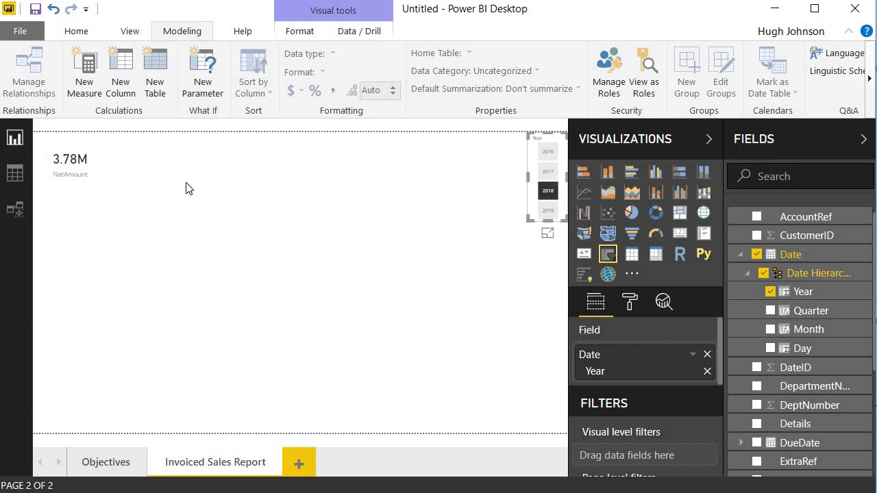
click(241, 228)
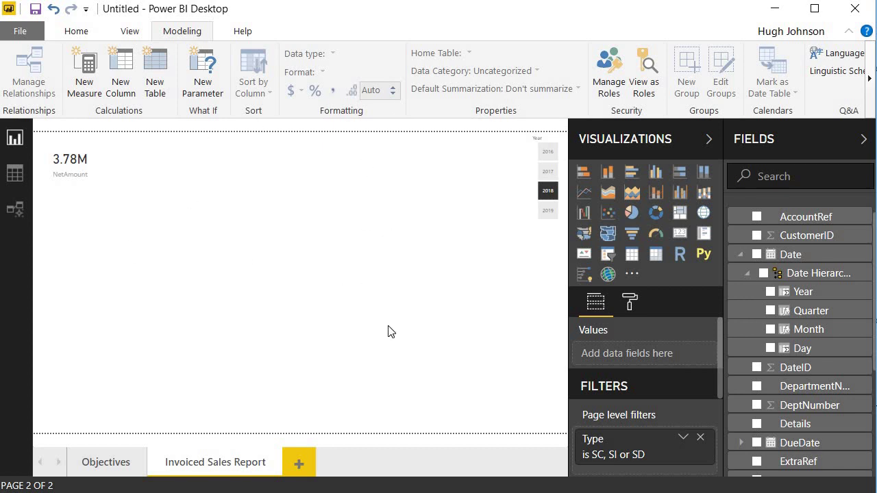
Add a clustered column chart with Month on the axis and NetAmount as the value
click(656, 172)
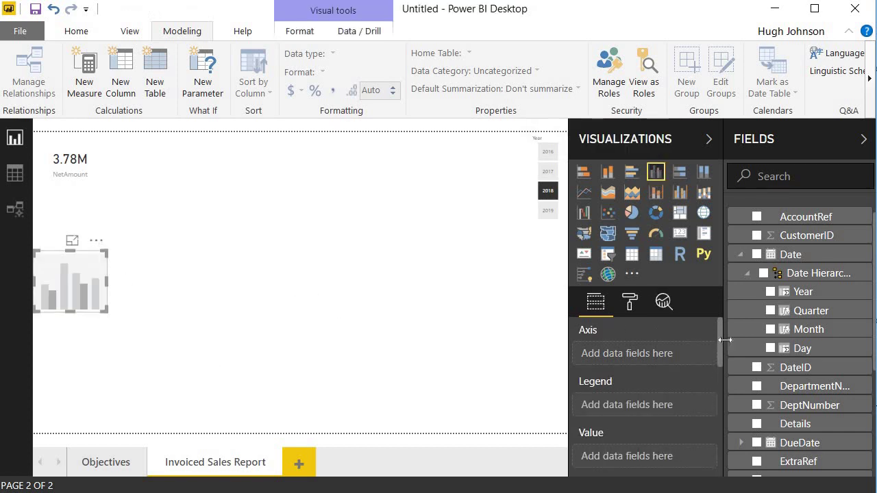
mouse_move(720, 332)
mouse_down()
mouse_move(721, 357)
mouse_move(720, 332)
mouse_move(722, 342)
mouse_up()
scroll(722, 343, down, 4)
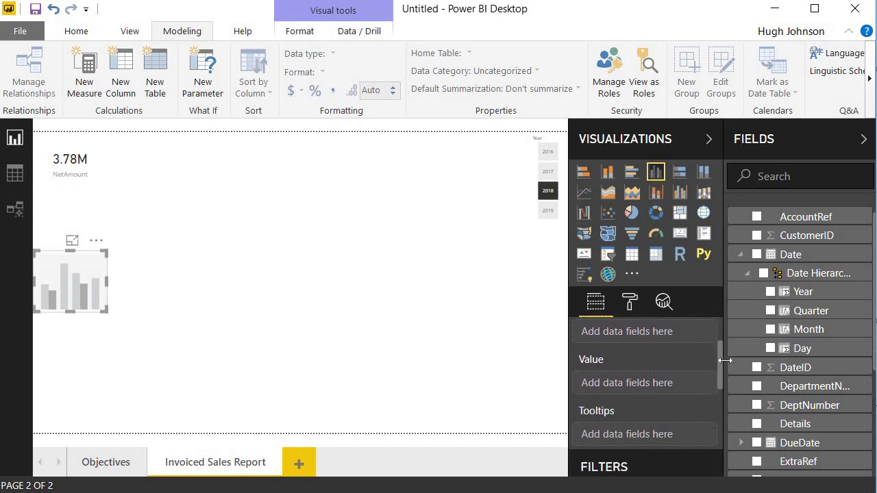
scroll(723, 351, up, 4)
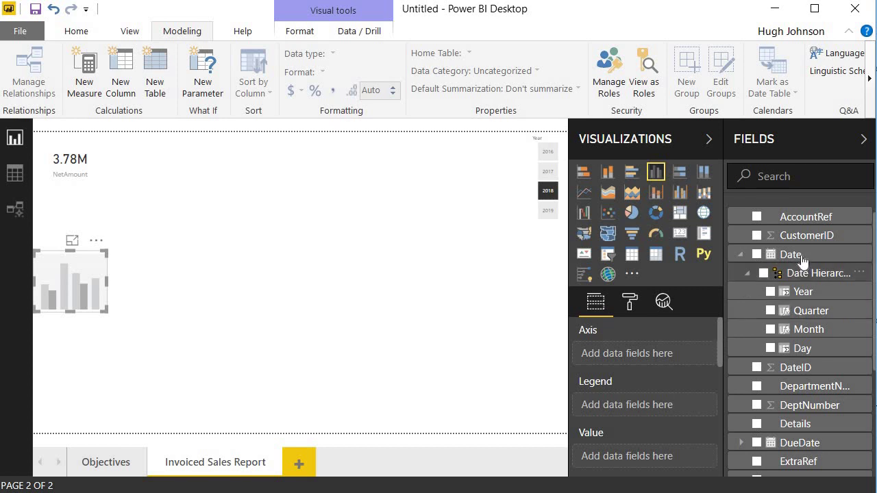
drag(809, 330, 653, 357)
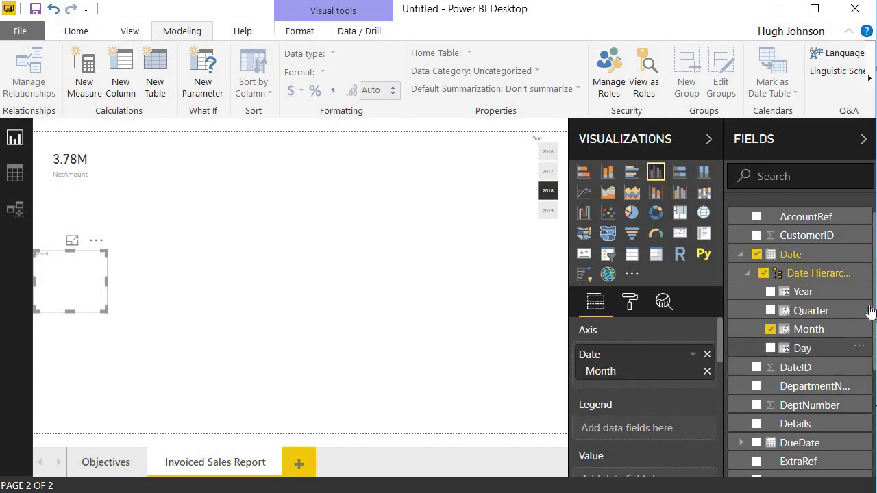
scroll(875, 309, down, 4)
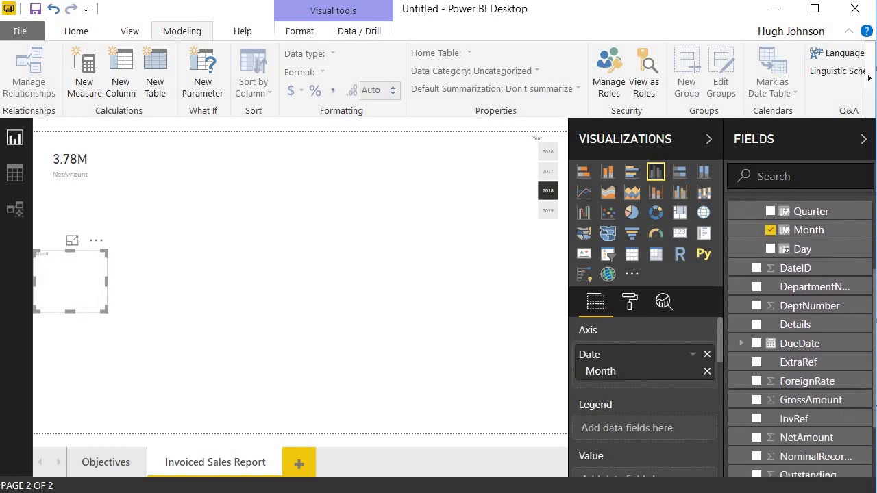
drag(788, 402, 668, 477)
Resize the column chart wider and taller so all twelve months show
drag(231, 281, 384, 280)
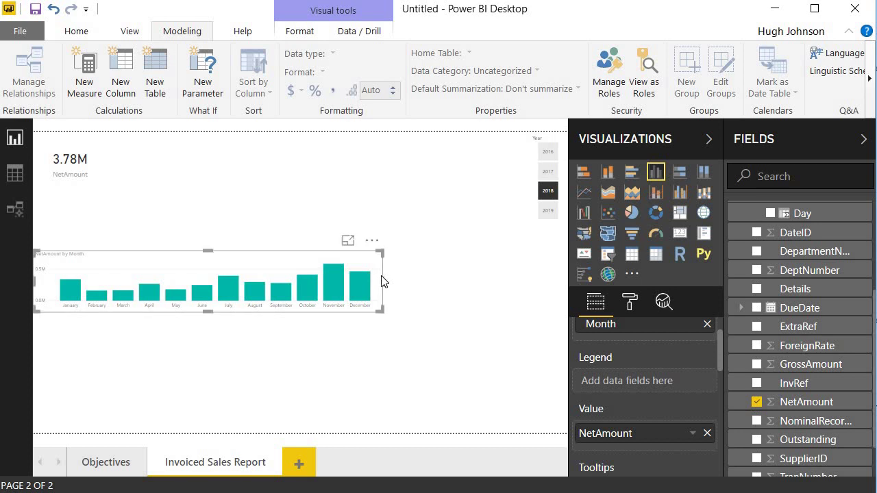
drag(209, 253, 210, 202)
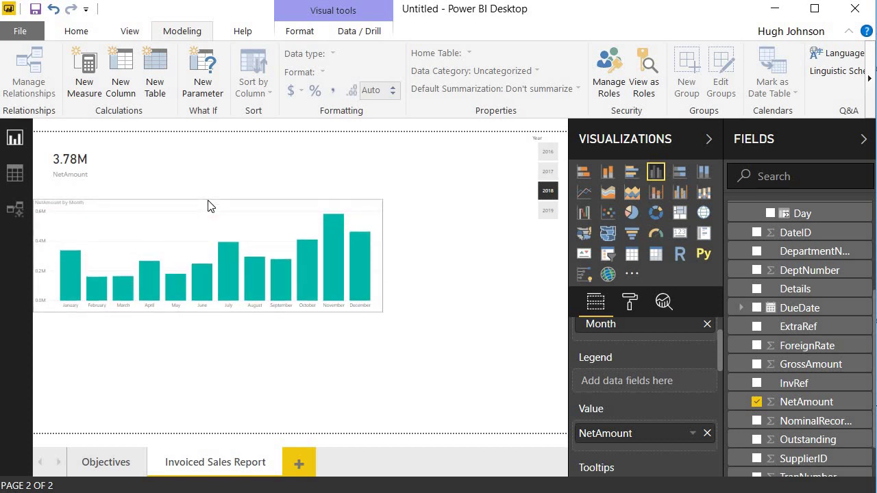
drag(381, 257, 415, 260)
Filter the report to 2017 using the Year slicer
click(415, 235)
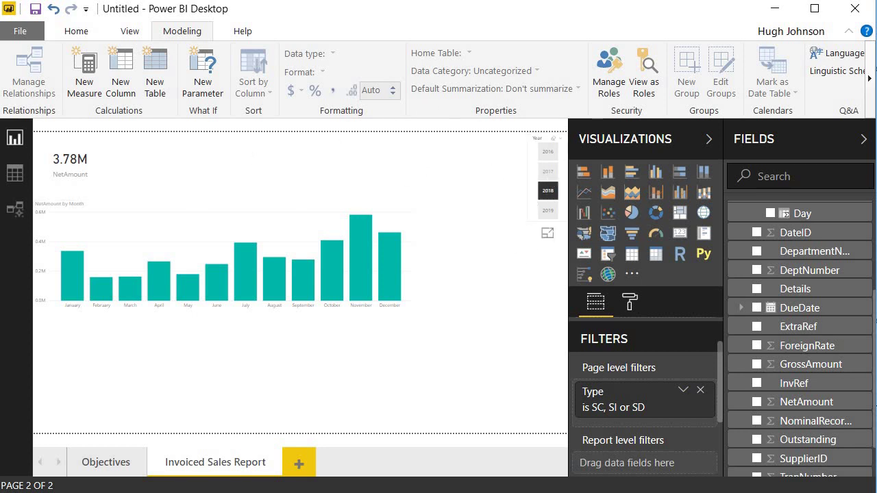
click(547, 171)
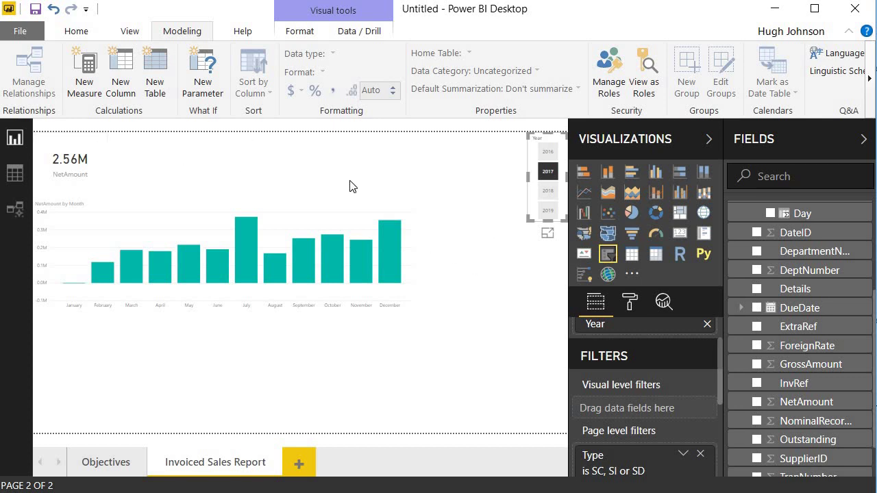
click(478, 209)
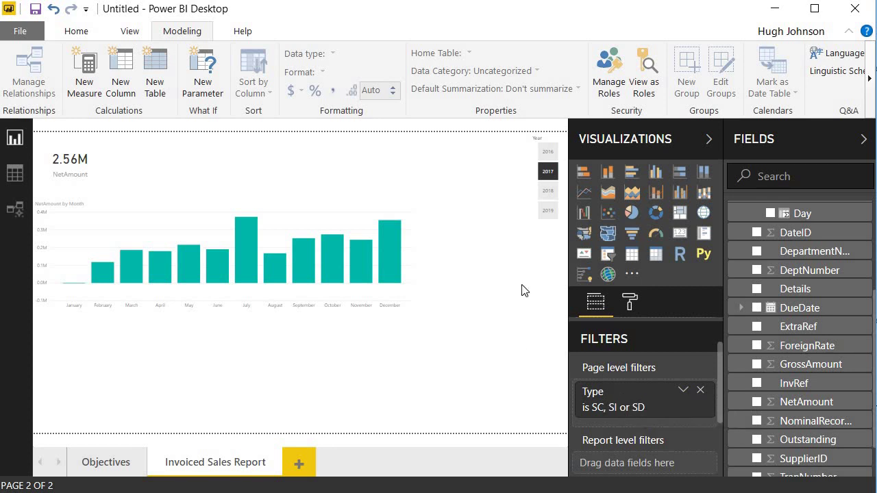
Cross-filter the page to December so the card reads 355.38K
mouse_move(394, 249)
click(391, 246)
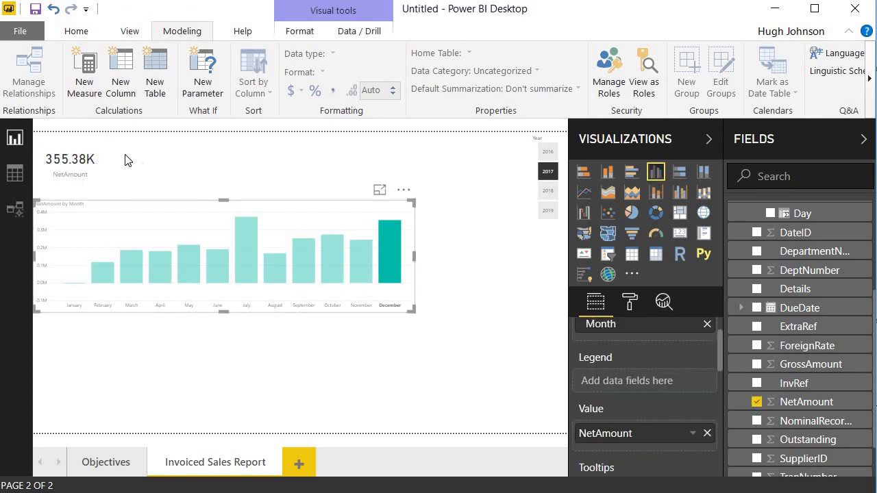
mouse_move(394, 254)
scroll(727, 350, down, 3)
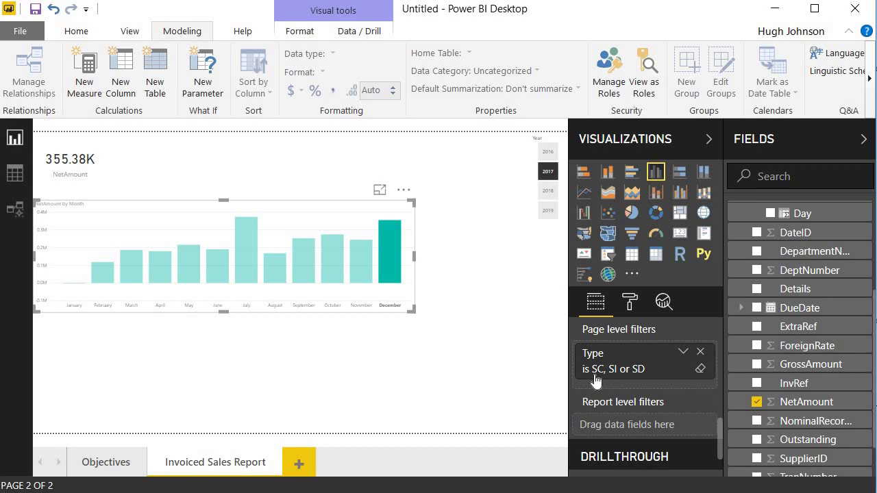
Clear the December cross-filter and add Average Line 1 to the NetAmount by Month chart
click(395, 261)
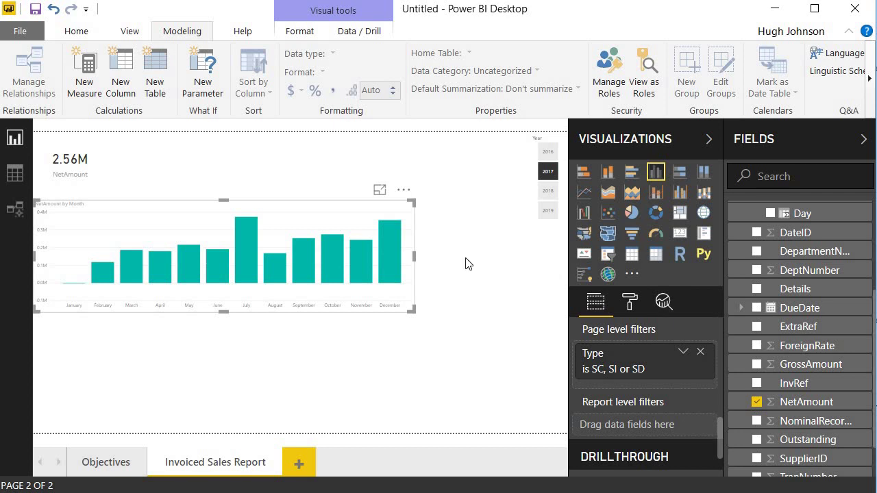
click(663, 301)
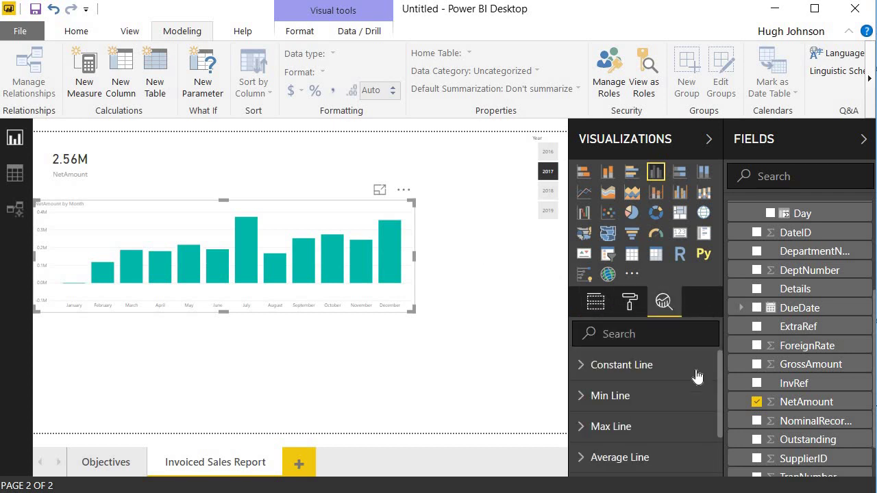
drag(721, 375, 721, 417)
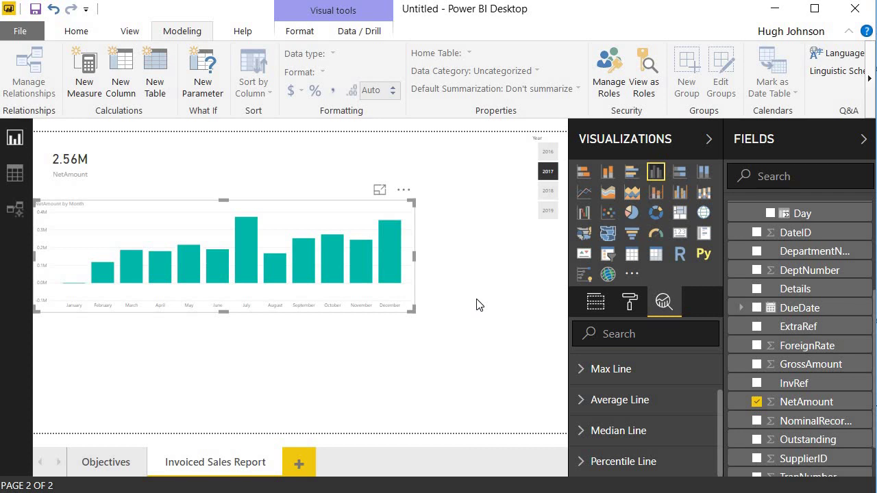
click(582, 402)
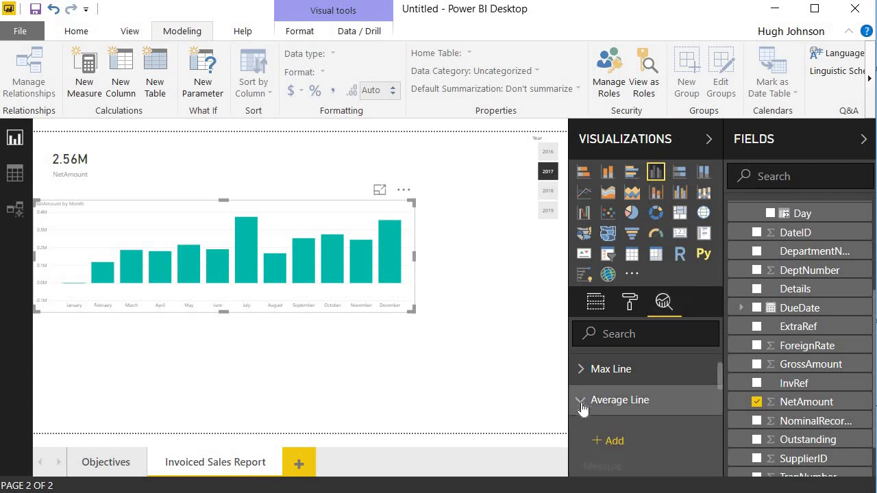
click(609, 442)
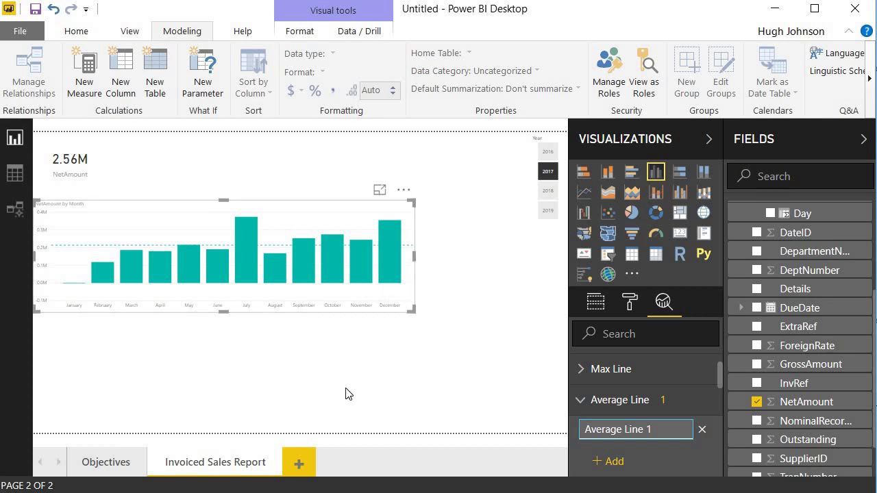
Add a matrix visual with DepartmentName in its rows
click(477, 278)
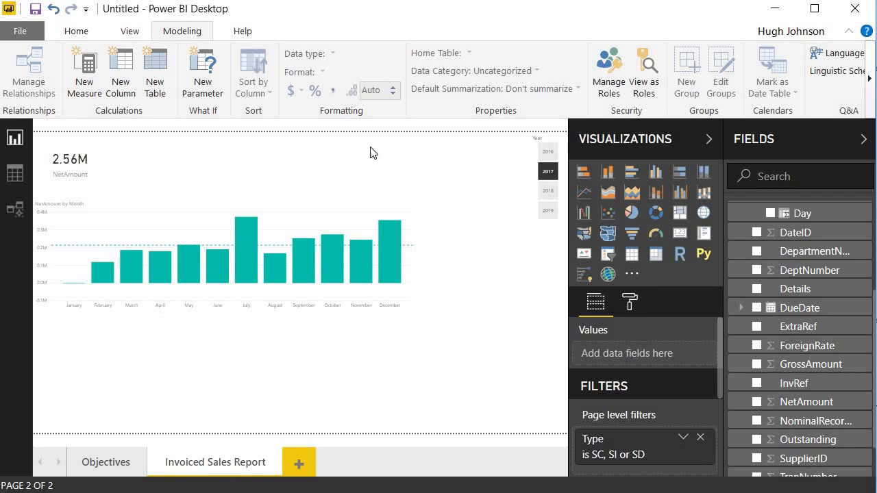
click(656, 255)
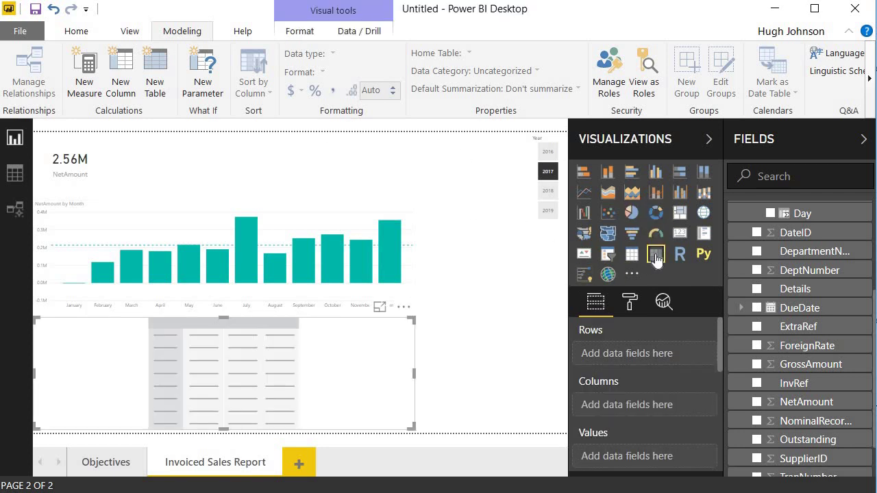
scroll(720, 356, down, 3)
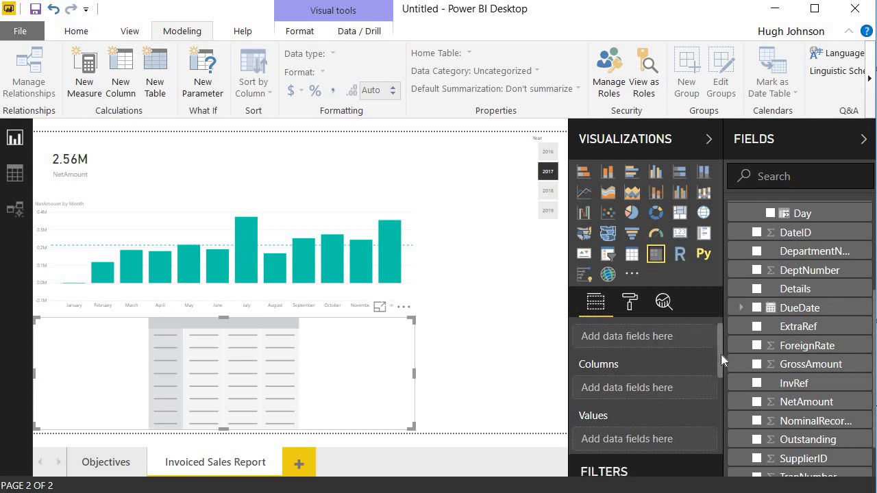
scroll(721, 346, up, 2)
scroll(721, 344, up, 1)
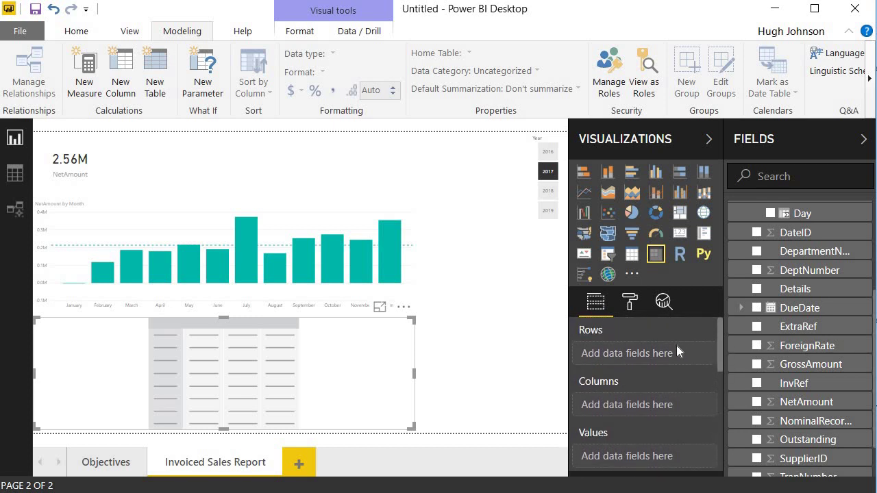
scroll(720, 357, down, 3)
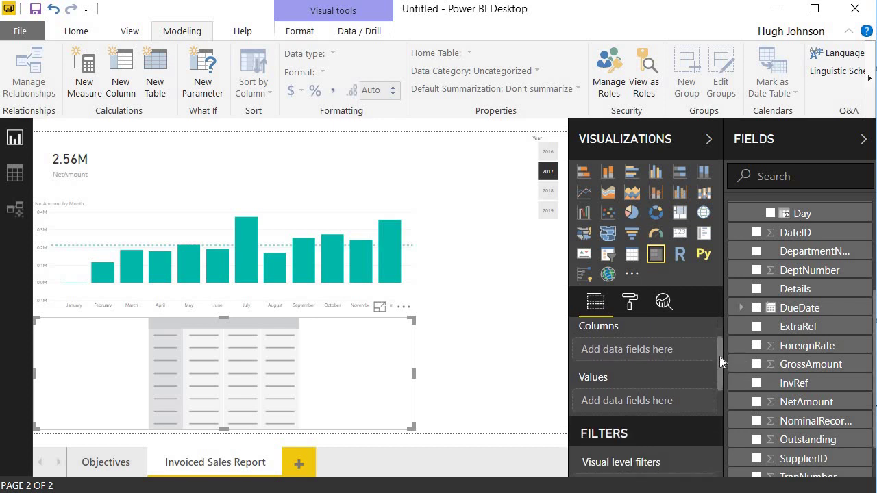
scroll(720, 350, up, 3)
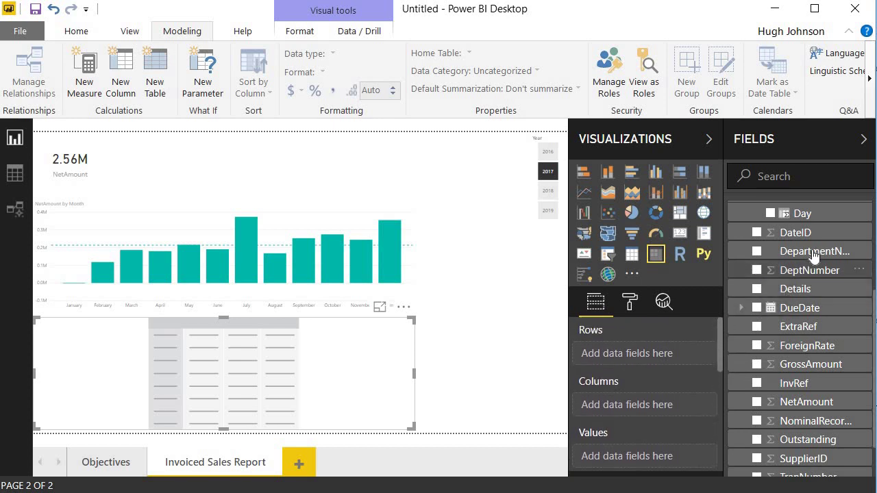
drag(813, 254, 644, 353)
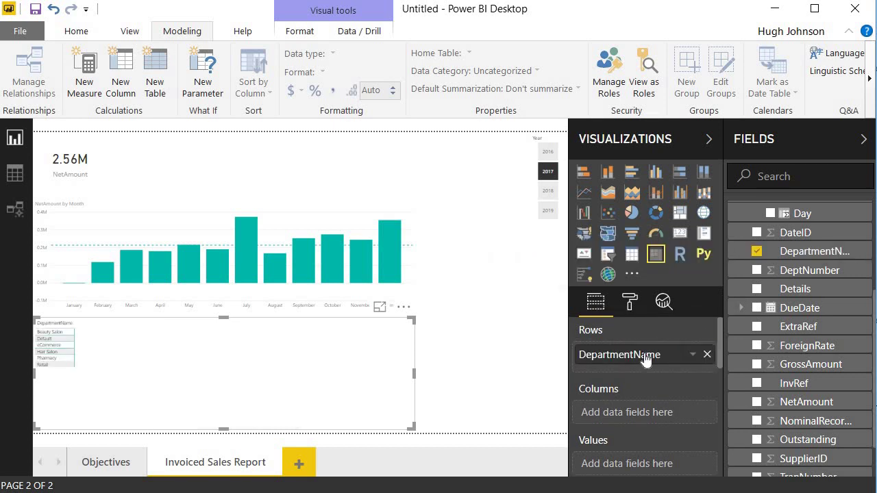
Give the matrix Month columns and NetAmount values, then widen it and move it lower
scroll(874, 230, up, 3)
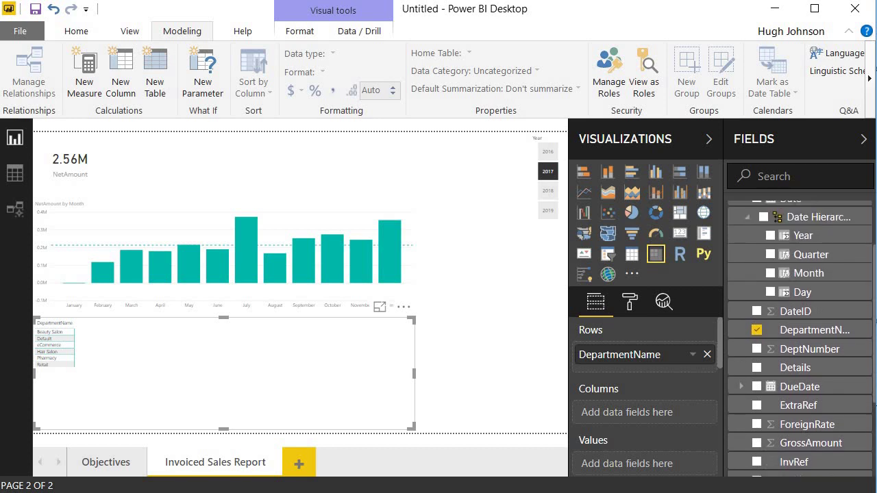
scroll(873, 229, up, 1)
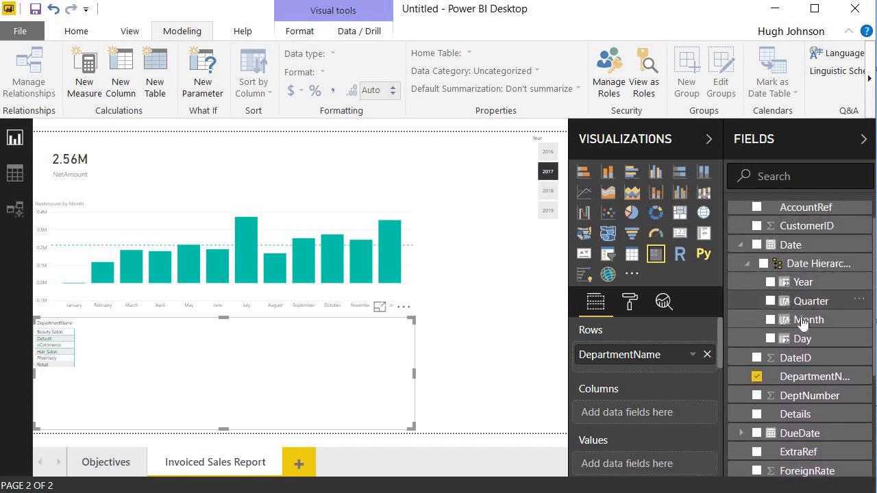
click(770, 319)
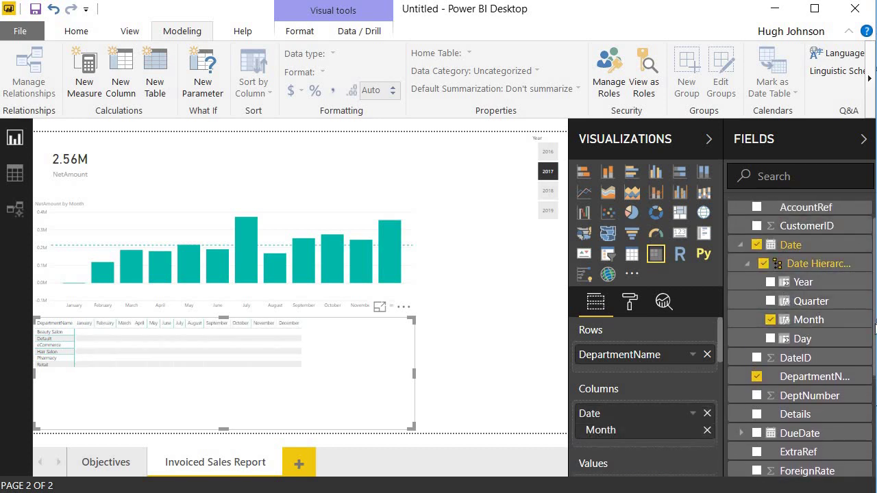
scroll(872, 310, down, 3)
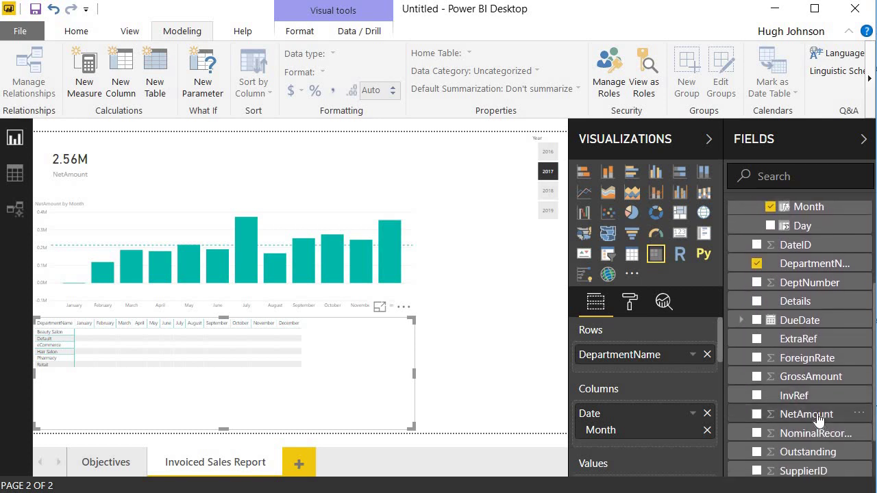
drag(810, 420, 644, 472)
drag(433, 374, 444, 372)
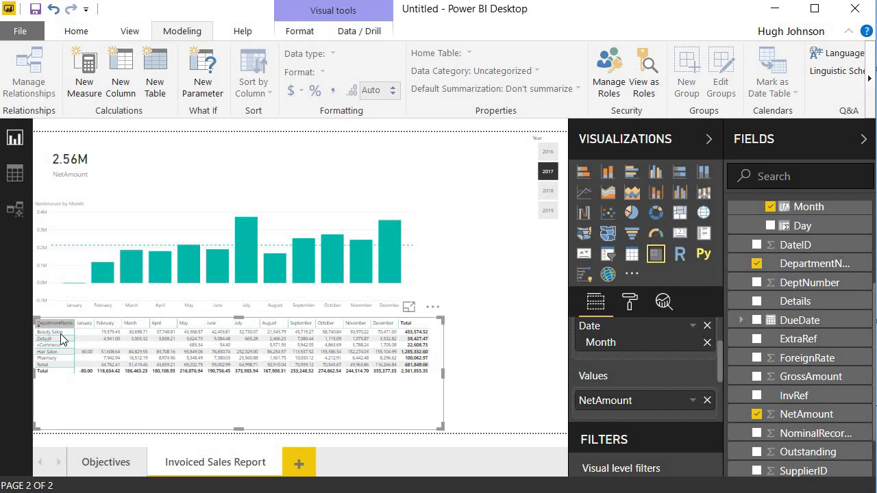
drag(60, 339, 60, 376)
click(547, 190)
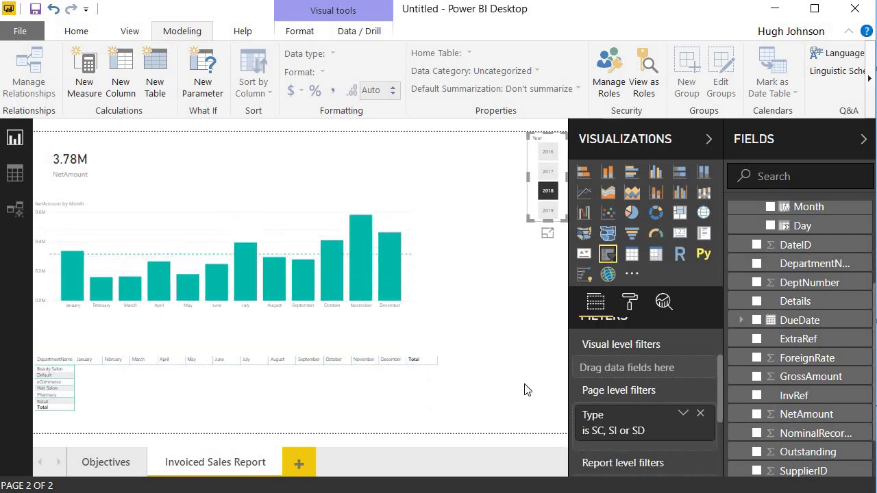
key(ctrl+z)
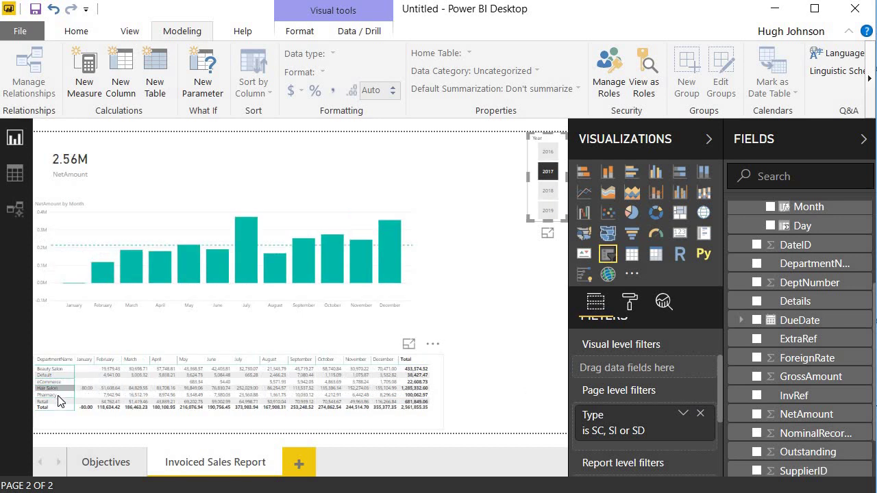
click(519, 350)
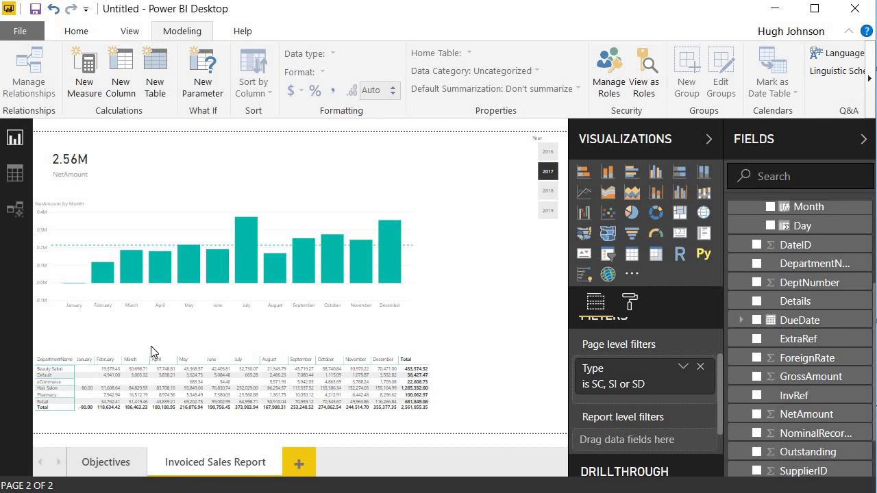
click(547, 190)
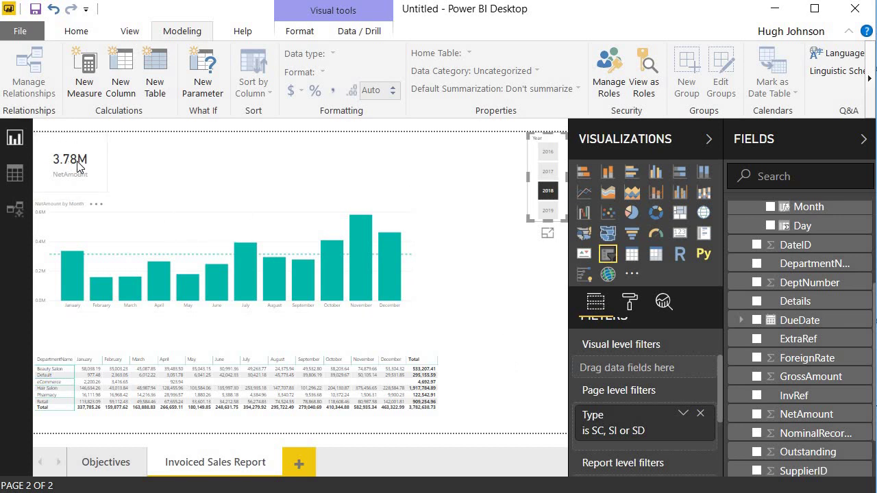
click(466, 260)
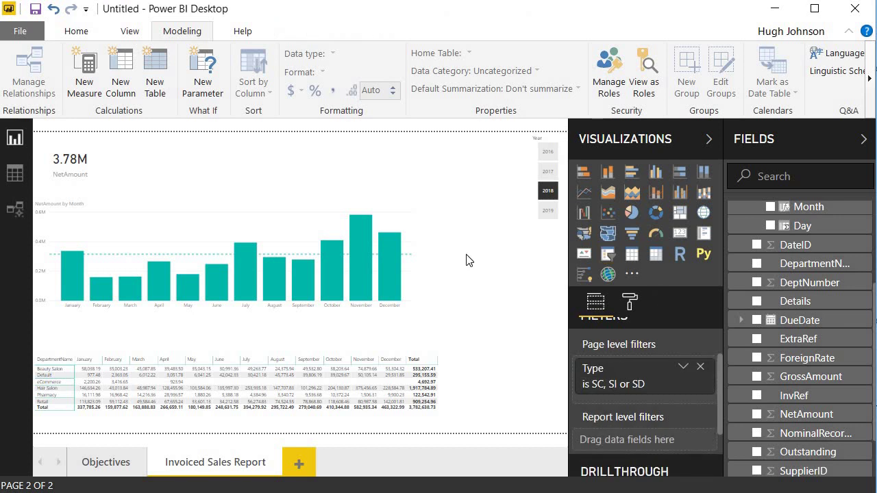
mouse_move(391, 408)
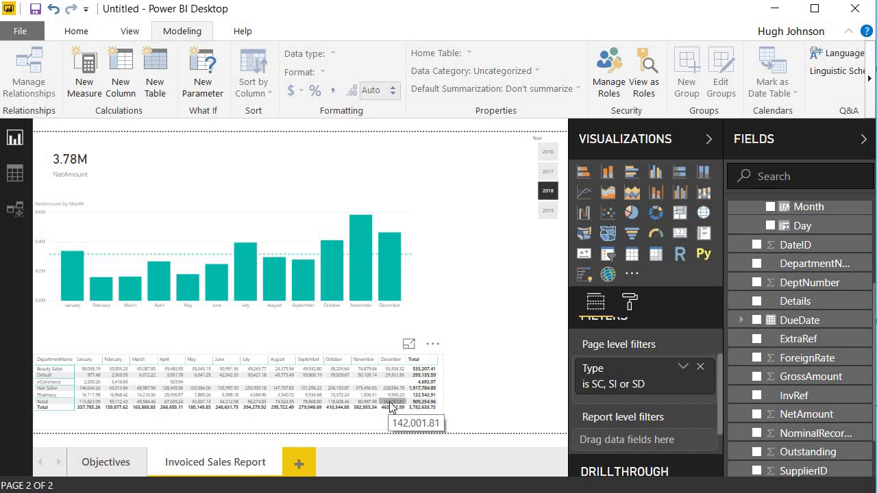